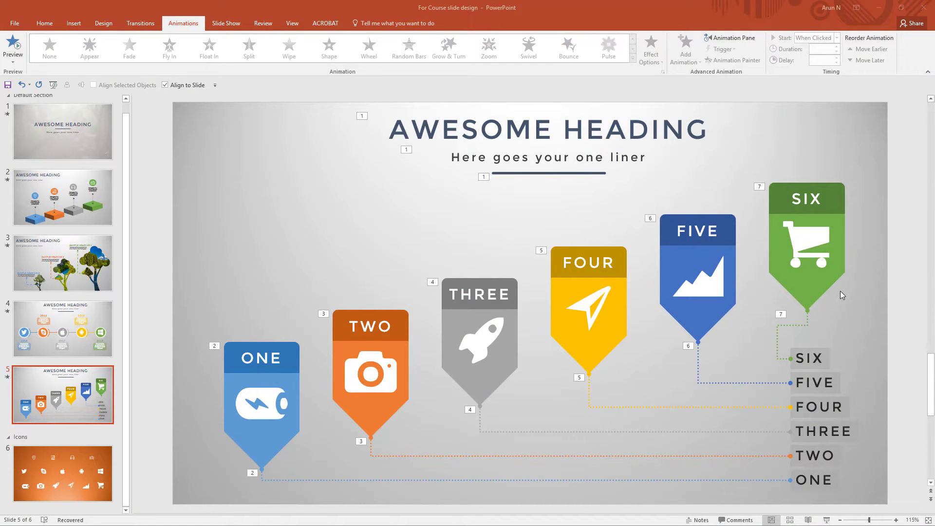
# Play the animation preview of the finished six-step banner-tag slide.
pyautogui.click(15, 47)
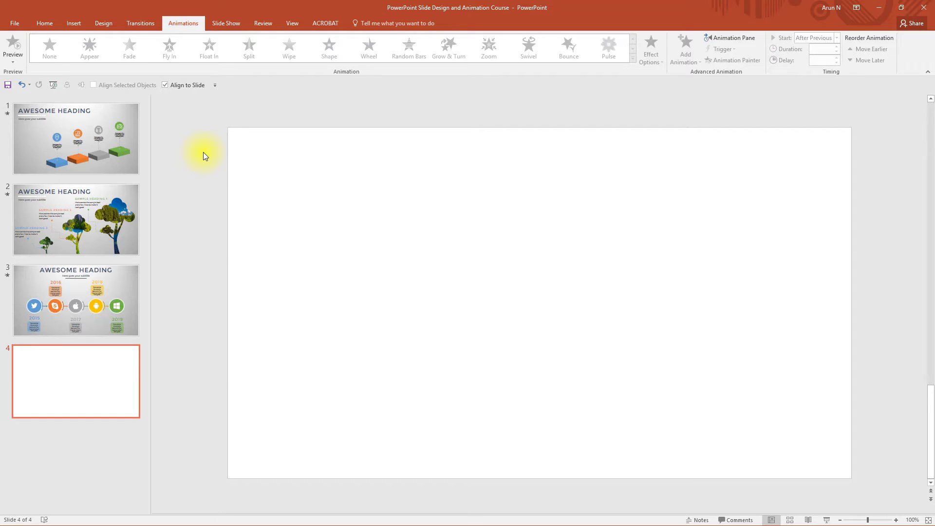
# Give slide 4 a grey gradient fill background, then show slide 3.
pyautogui.click(113, 26)
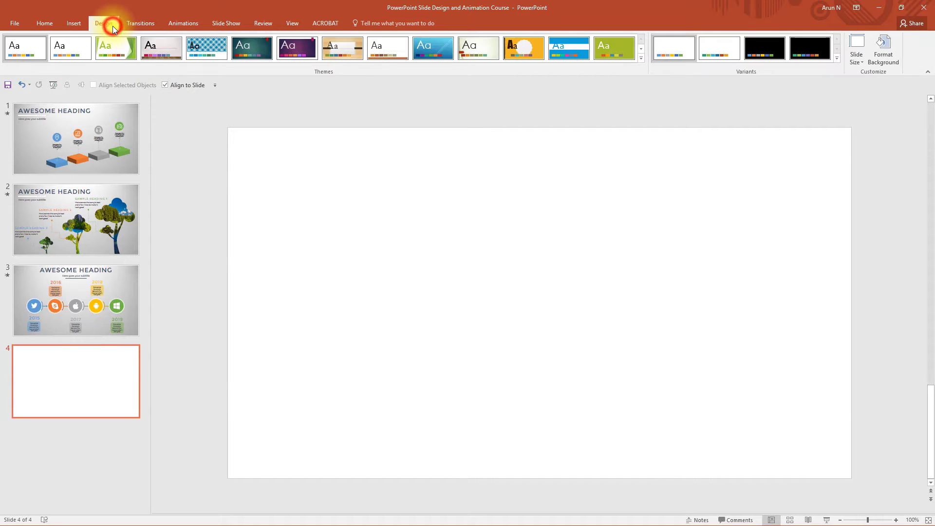
pyautogui.click(880, 53)
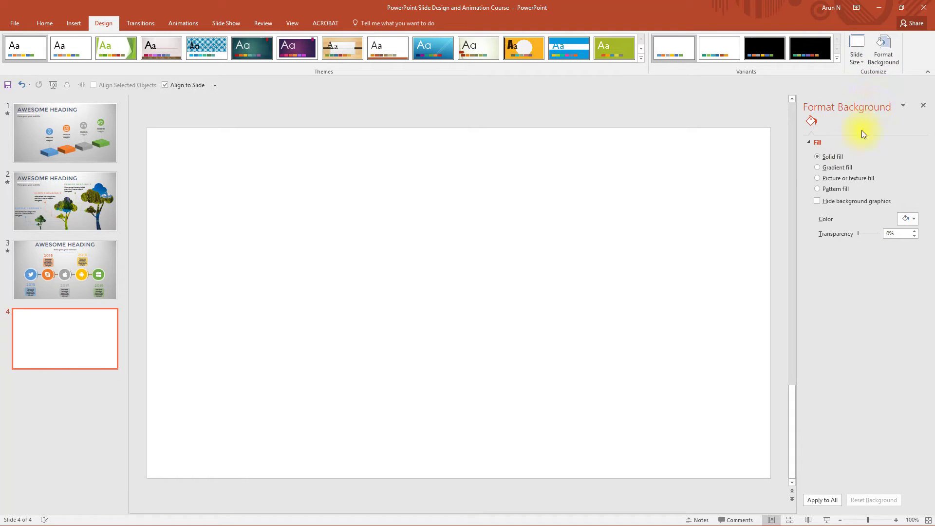
pyautogui.click(824, 167)
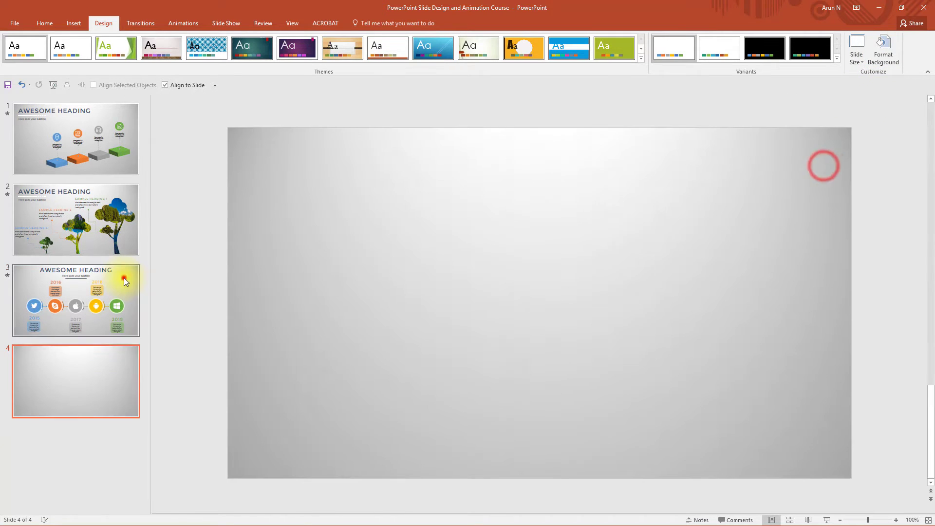
pyautogui.click(124, 277)
# Copy slide 3's AWESOME HEADING title, subtitle and underline onto slide 4.
pyautogui.click(485, 160)
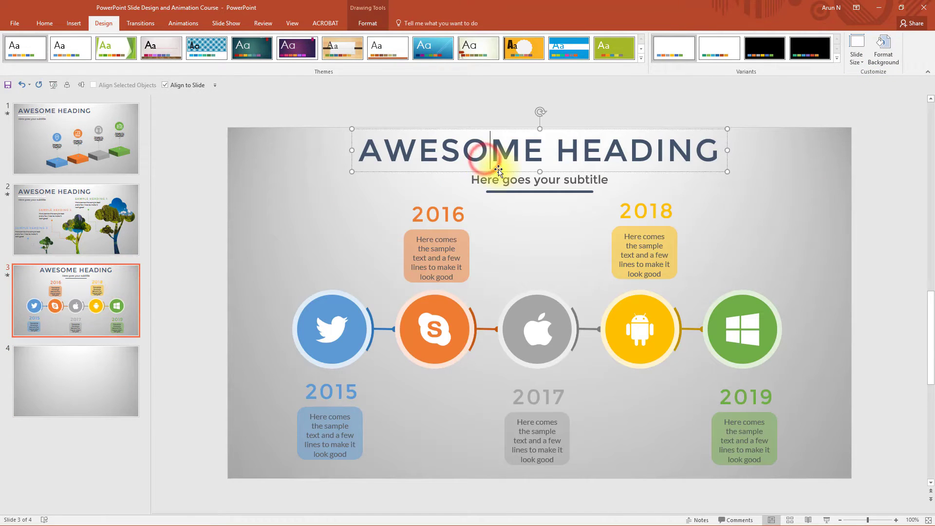
pyautogui.keyDown('shift'); pyautogui.click(507, 180); pyautogui.keyUp('shift')
pyautogui.keyDown('shift'); pyautogui.click(511, 191); pyautogui.keyUp('shift')
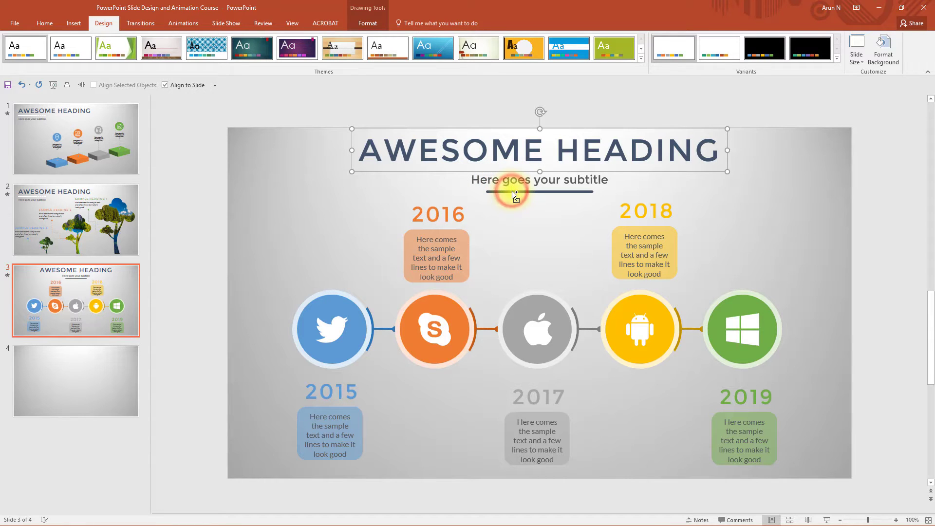
pyautogui.keyDown('shift'); pyautogui.click(513, 191); pyautogui.keyUp('shift')
pyautogui.keyDown('shift'); pyautogui.click(515, 180); pyautogui.keyUp('shift')
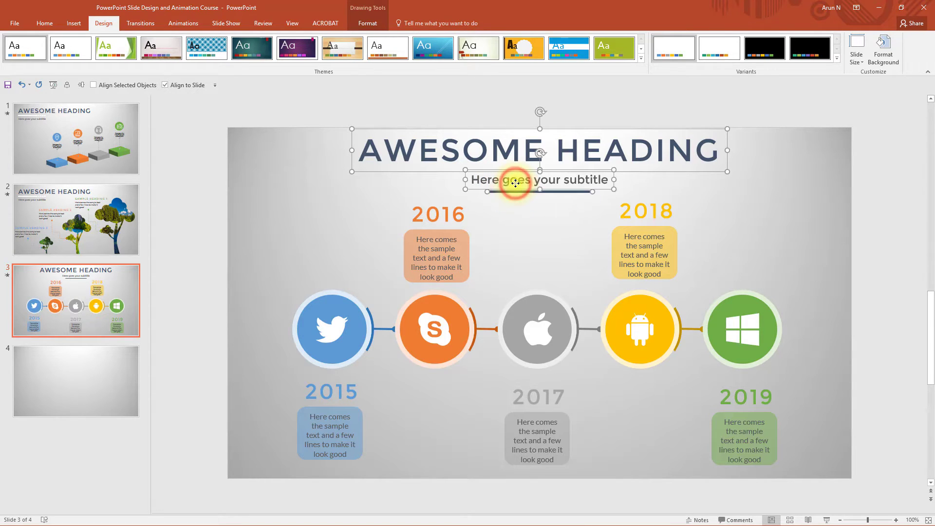
pyautogui.hotkey('ctrl', 'c')
pyautogui.click(116, 368)
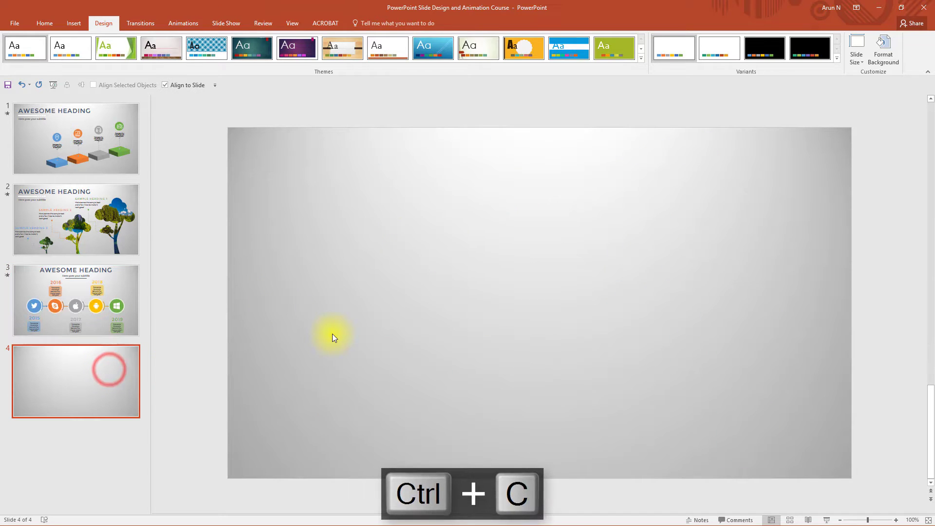
pyautogui.hotkey('ctrl', 'v')
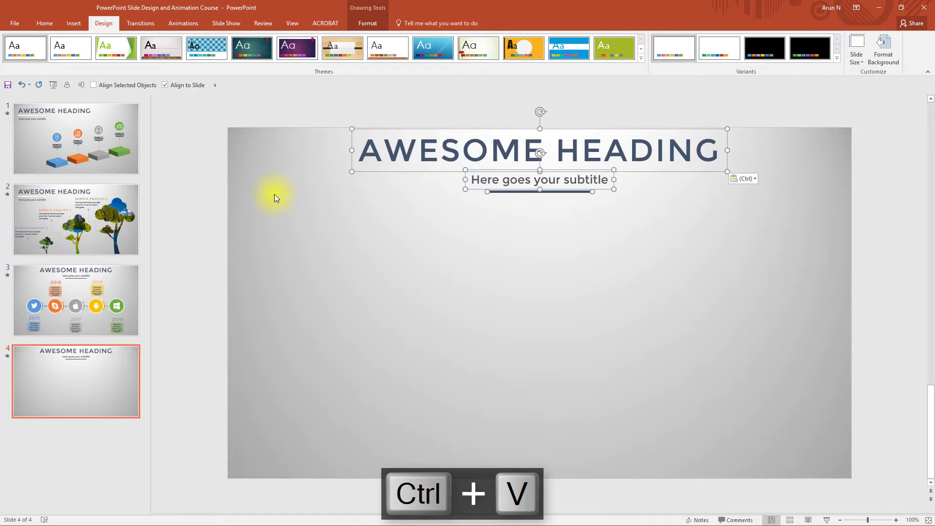
# Show the Animation Pane listing the three pasted heading animations.
pyautogui.click(189, 28)
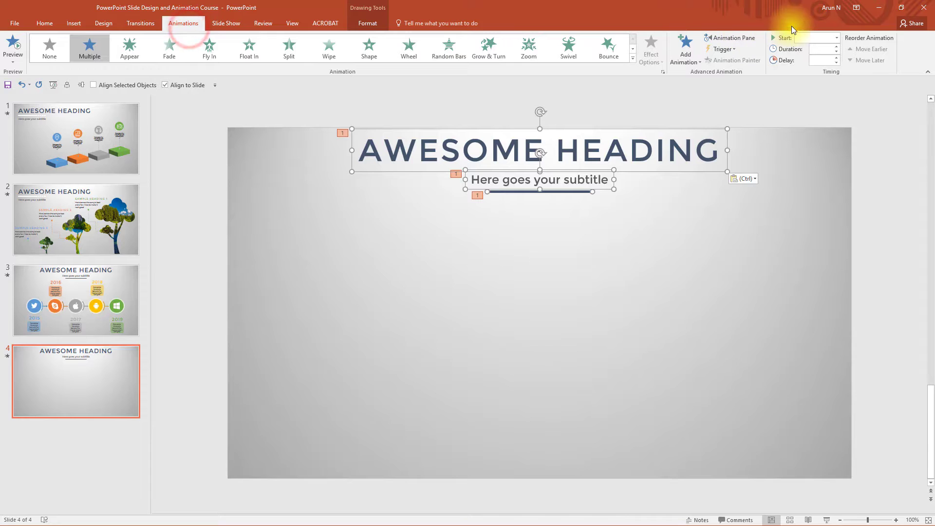
pyautogui.click(750, 37)
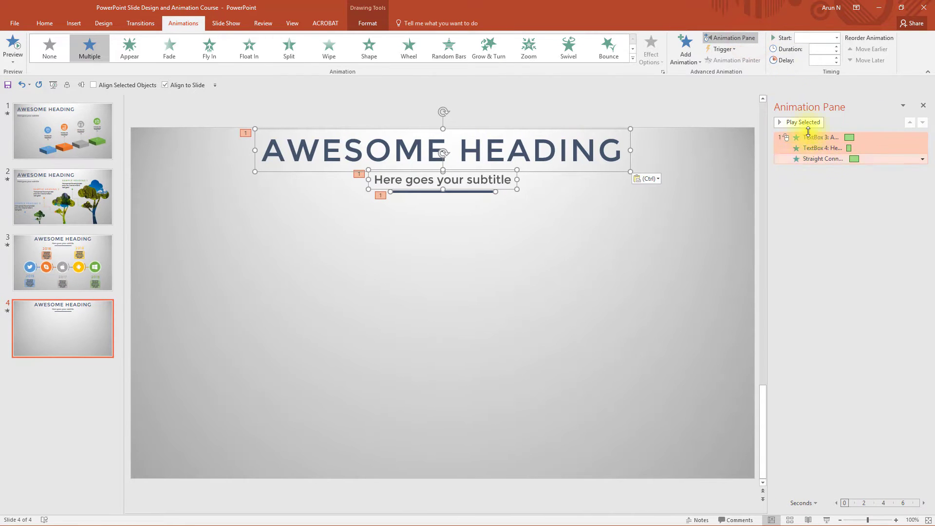
pyautogui.click(702, 279)
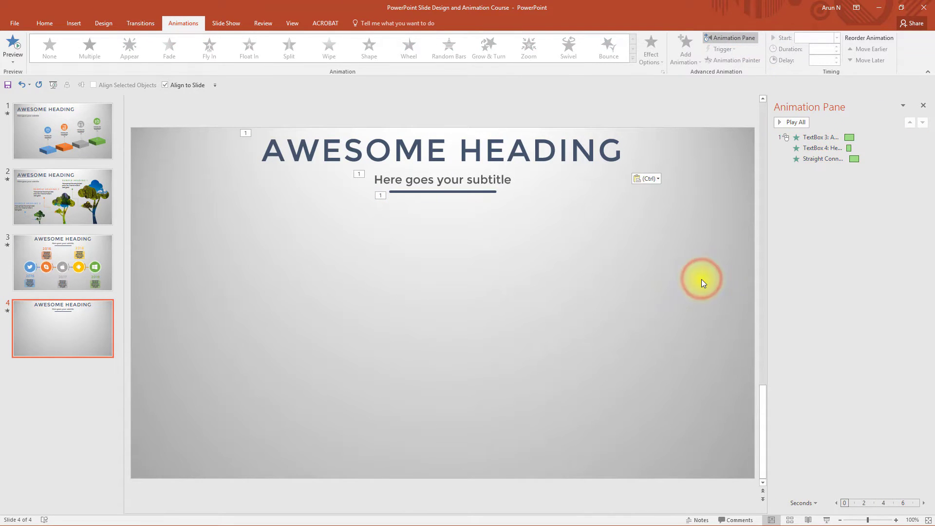
# Draw a blue Arrow: Pentagon shape on slide 4 and rotate it to point down.
pyautogui.click(44, 22)
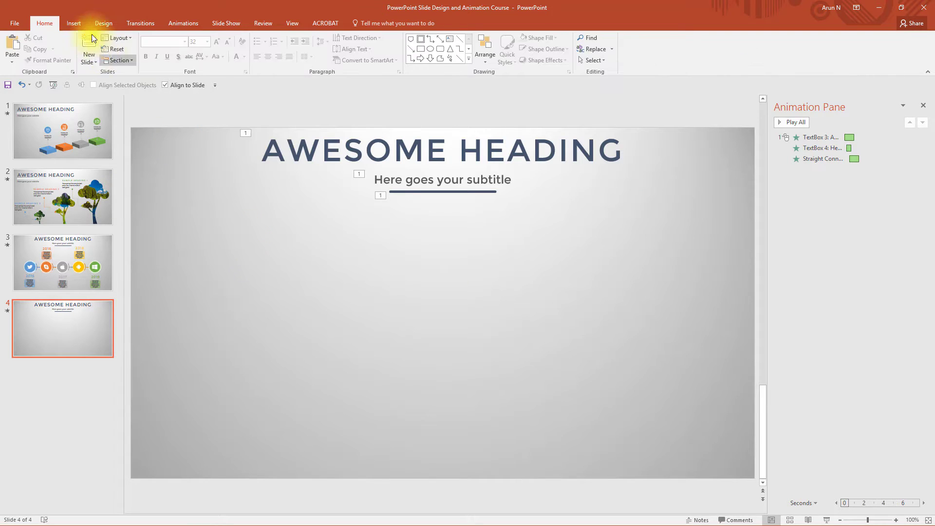
pyautogui.click(74, 23)
pyautogui.click(162, 58)
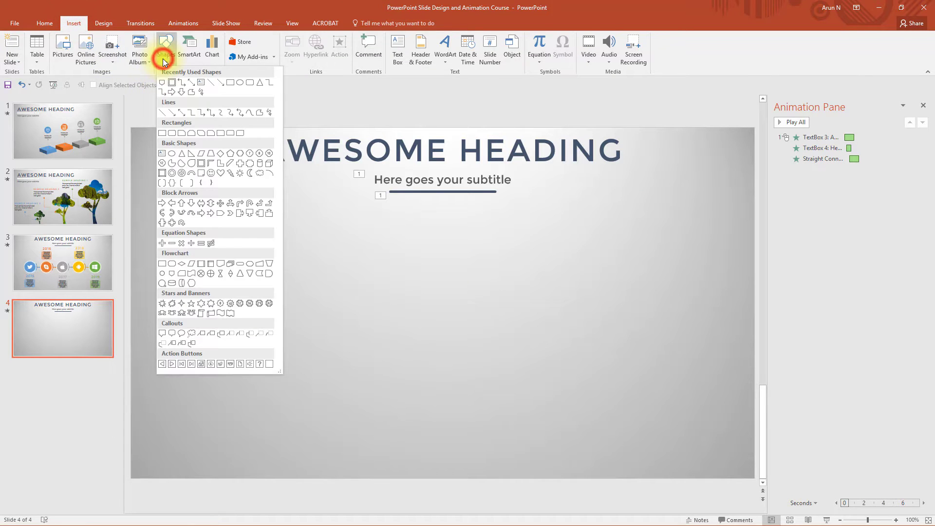
pyautogui.click(217, 213)
pyautogui.moveTo(202, 261)
pyautogui.mouseDown()
pyautogui.moveTo(271, 317)
pyautogui.moveTo(329, 336)
pyautogui.moveTo(306, 331)
pyautogui.mouseUp()
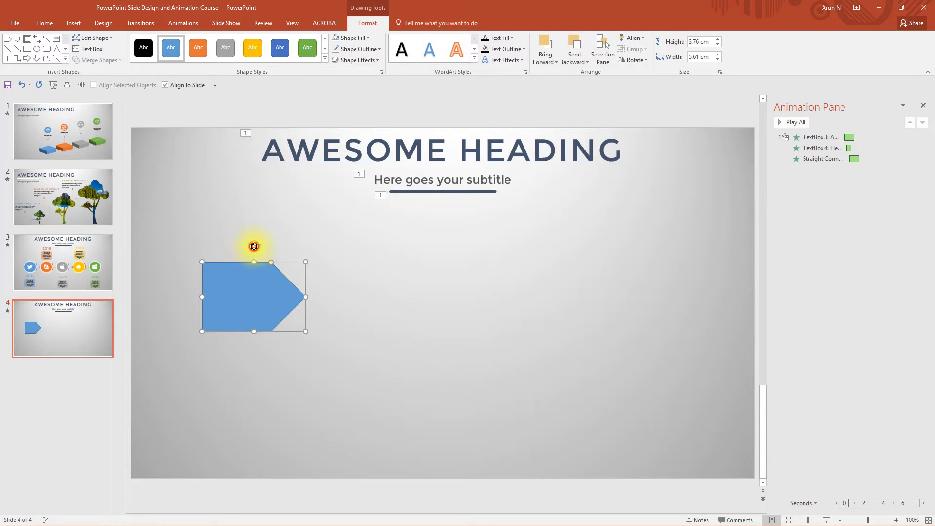
pyautogui.moveTo(253, 246); pyautogui.dragTo(284, 293)
# Narrow the arrow to 5.03 cm, move it lower left, and remove its outline.
pyautogui.click(288, 293)
pyautogui.moveTo(254, 245); pyautogui.dragTo(289, 305)
pyautogui.moveTo(244, 271); pyautogui.dragTo(224, 346)
pyautogui.click(370, 46)
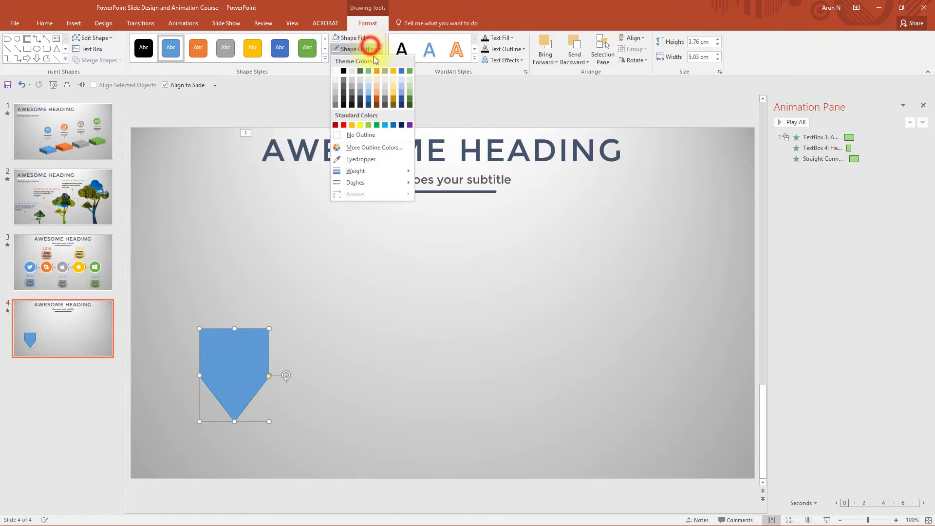
pyautogui.click(369, 131)
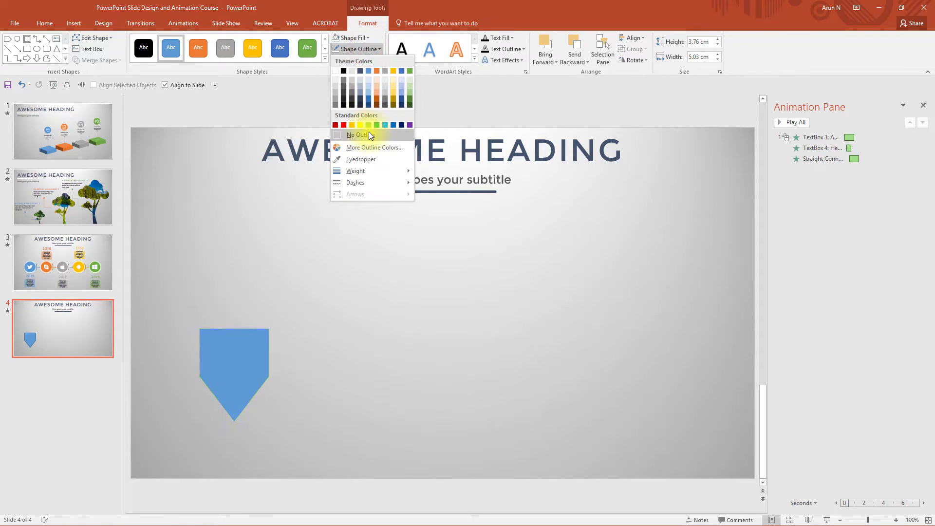
# Draw a Round Same Side Corner Rectangle over the arrow's top.
pyautogui.click(74, 22)
pyautogui.click(160, 55)
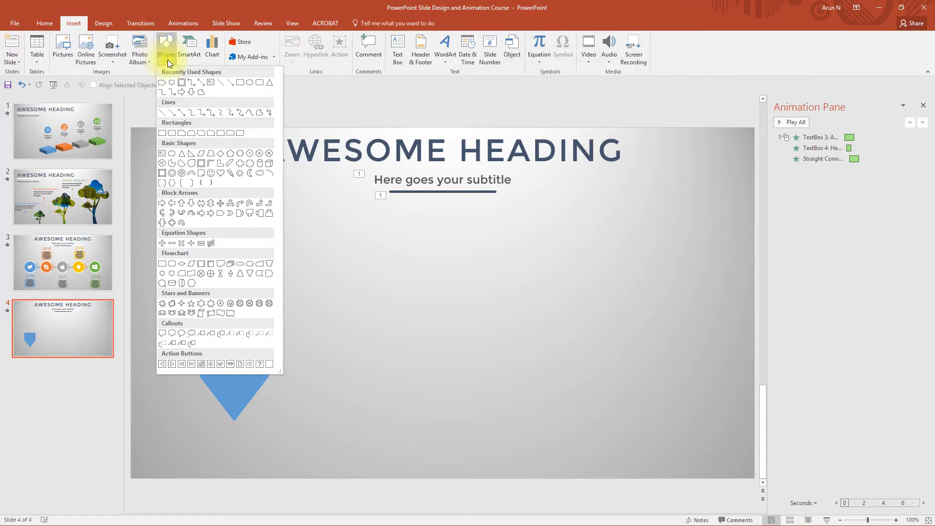
pyautogui.click(230, 133)
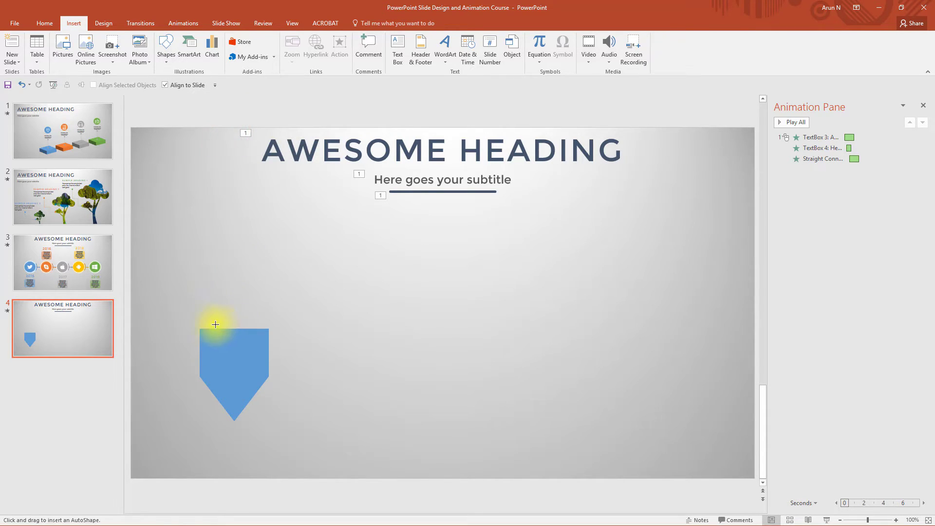
pyautogui.moveTo(200, 329); pyautogui.dragTo(267, 297)
pyautogui.scroll(10, 249, 314)
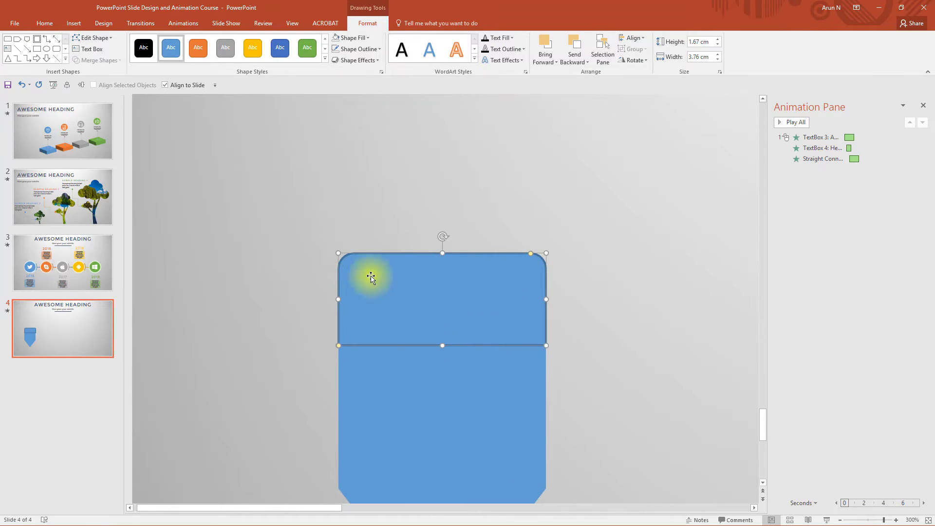
# Give the cap rectangle no outline and a Blue, Accent 1, Darker 25% fill.
pyautogui.click(358, 49)
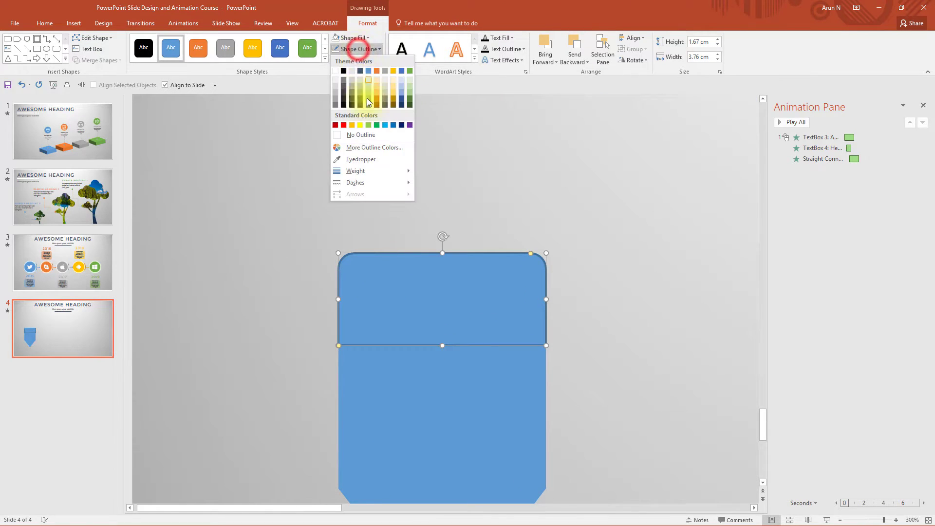
pyautogui.click(366, 134)
pyautogui.click(363, 38)
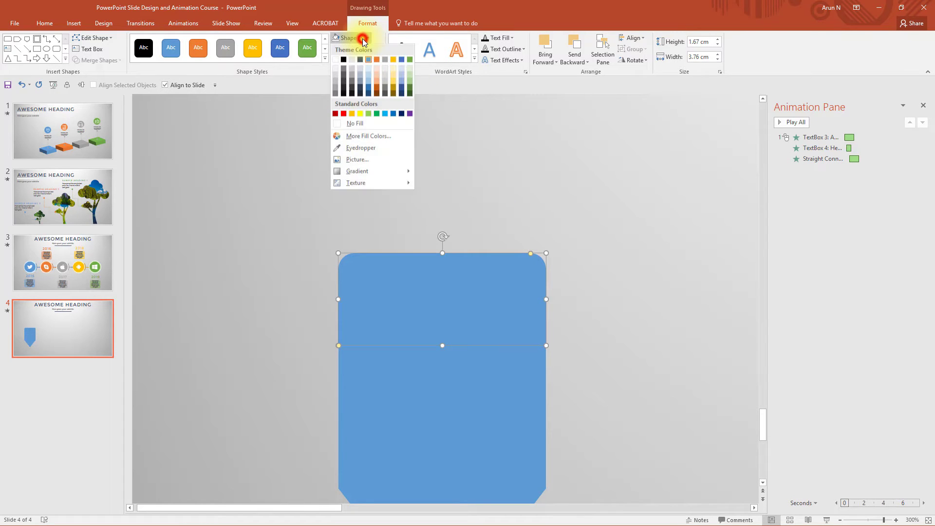
pyautogui.click(367, 90)
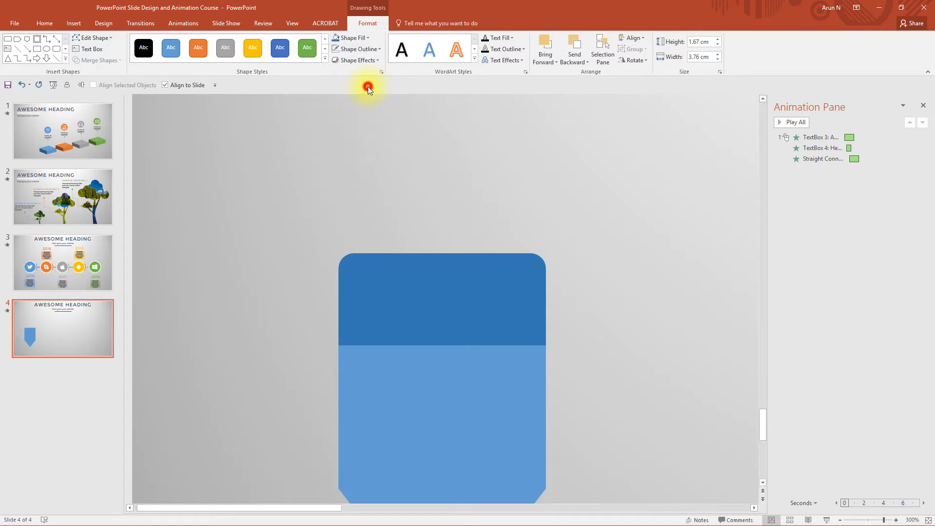
pyautogui.click(515, 287)
pyautogui.scroll(-3, 515, 286)
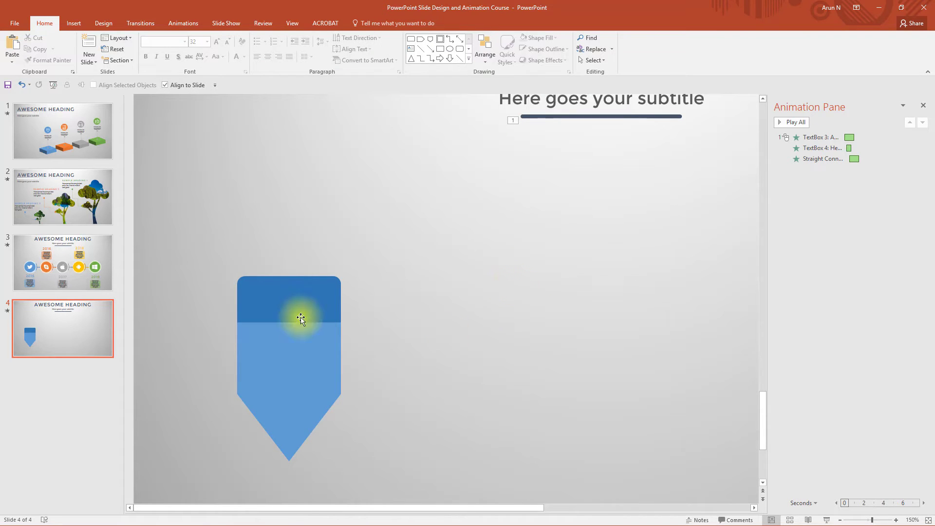
# Group the two tag shapes and duplicate the tag into a row of six.
pyautogui.scroll(-2, 286, 287)
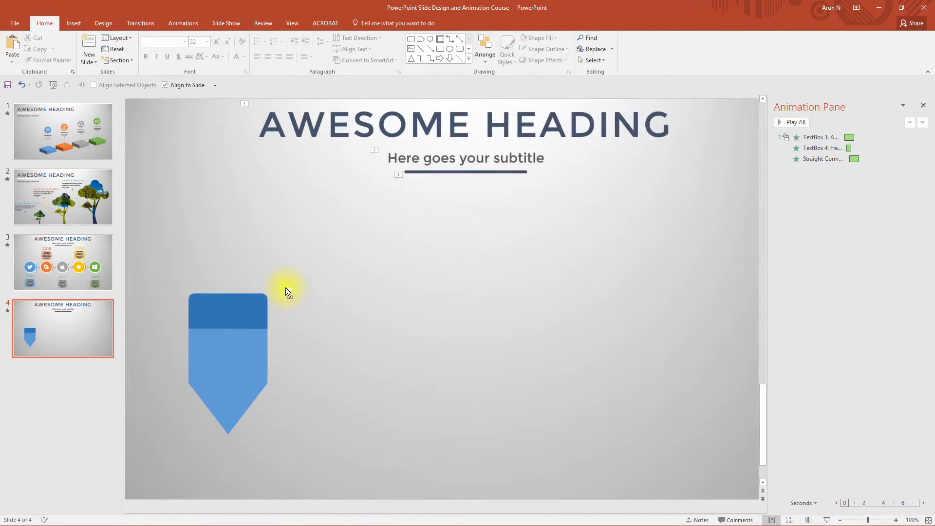
pyautogui.moveTo(168, 274); pyautogui.dragTo(352, 445)
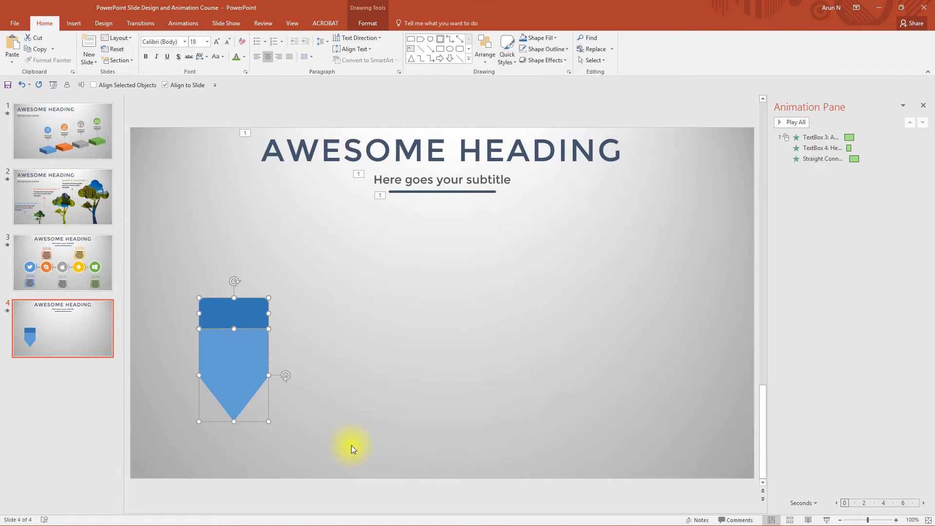
pyautogui.hotkey('ctrl', 'g')
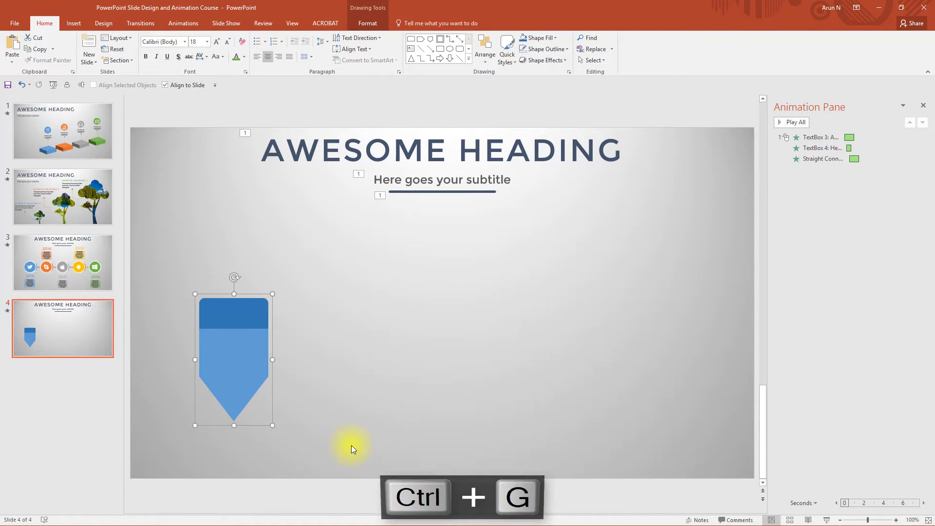
pyautogui.moveTo(248, 349); pyautogui.dragTo(418, 343)
pyautogui.moveTo(411, 343); pyautogui.dragTo(600, 344)
pyautogui.moveTo(599, 345); pyautogui.dragTo(686, 344)
# Select all six tags and ungroup them into separate shapes.
pyautogui.moveTo(740, 445)
pyautogui.mouseDown()
pyautogui.moveTo(313, 319)
pyautogui.moveTo(166, 259)
pyautogui.mouseUp()
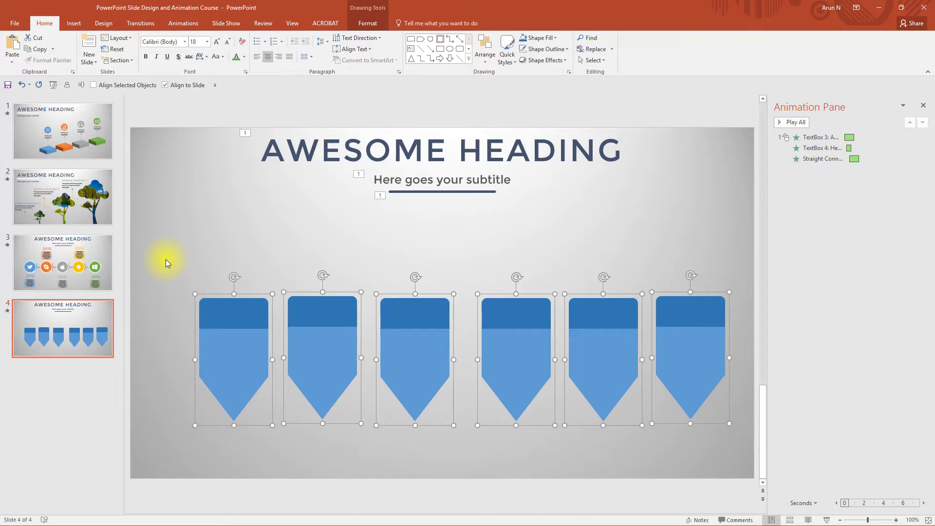
pyautogui.hotkey('ctrl', 'shift', 'g')
pyautogui.click(214, 264)
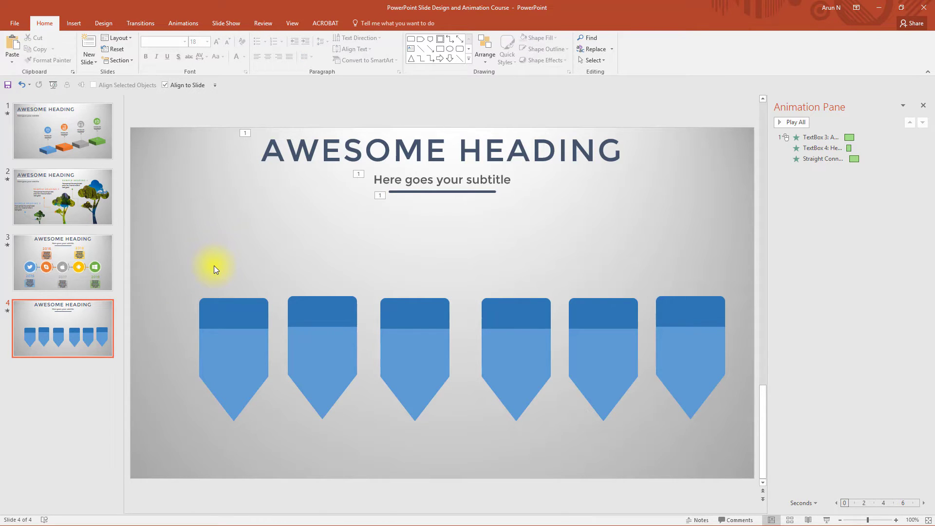
# Fill the second tag's top strip and body orange.
pyautogui.click(323, 315)
pyautogui.click(368, 23)
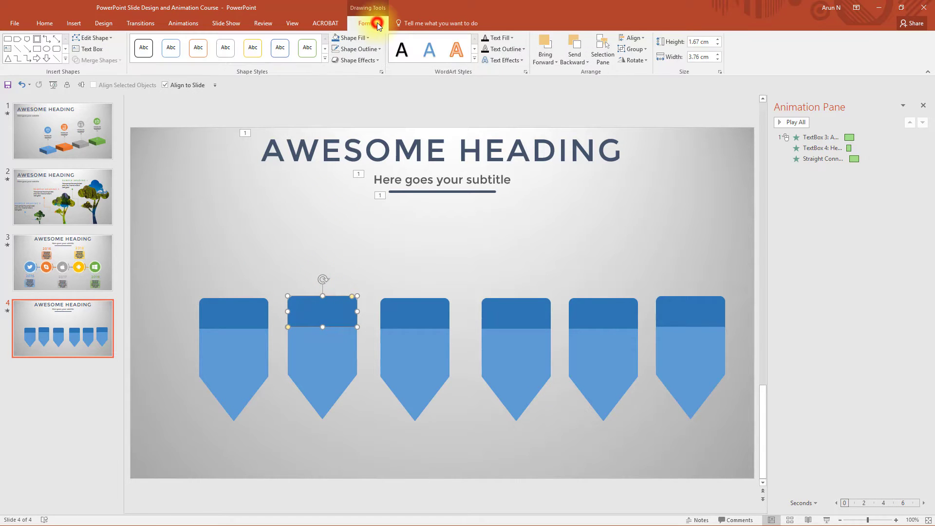
pyautogui.click(363, 36)
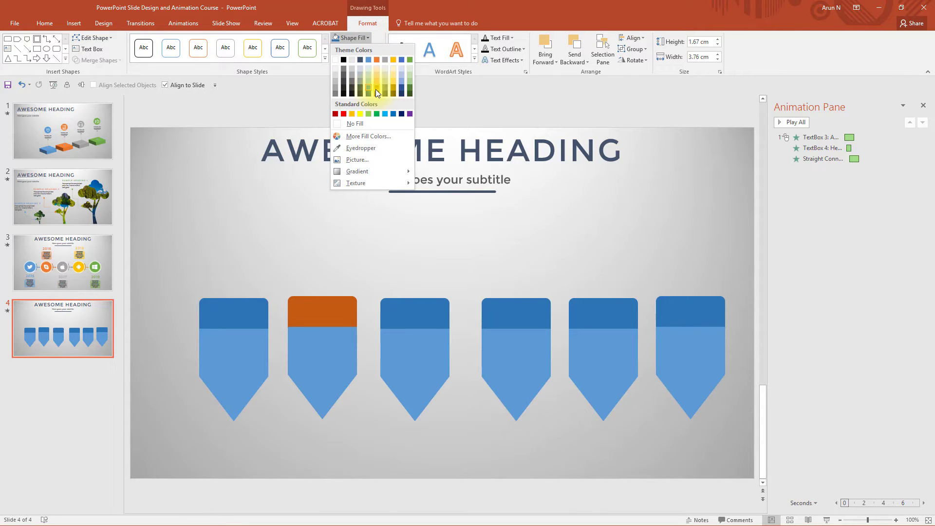
pyautogui.click(375, 89)
pyautogui.press('Tab')
pyautogui.click(357, 40)
pyautogui.click(376, 59)
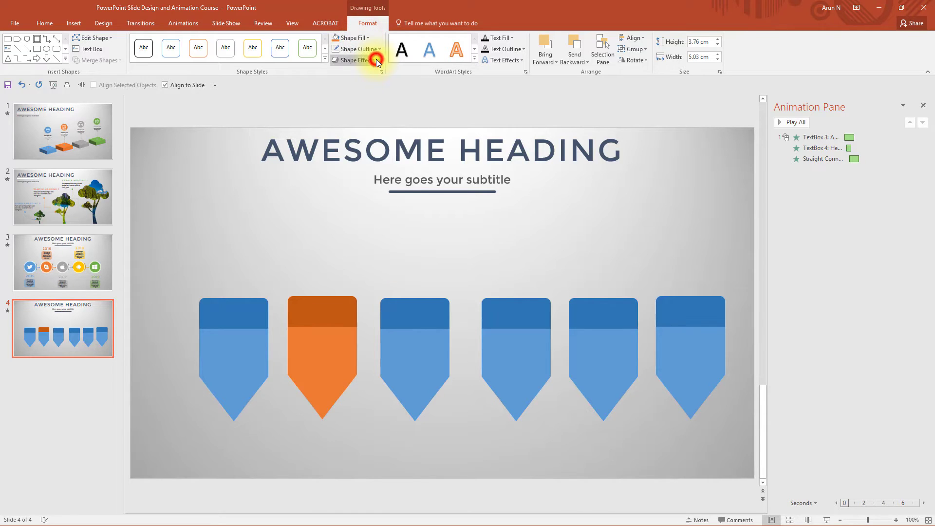
# Fill the third tag's top strip and body grey.
pyautogui.click(417, 314)
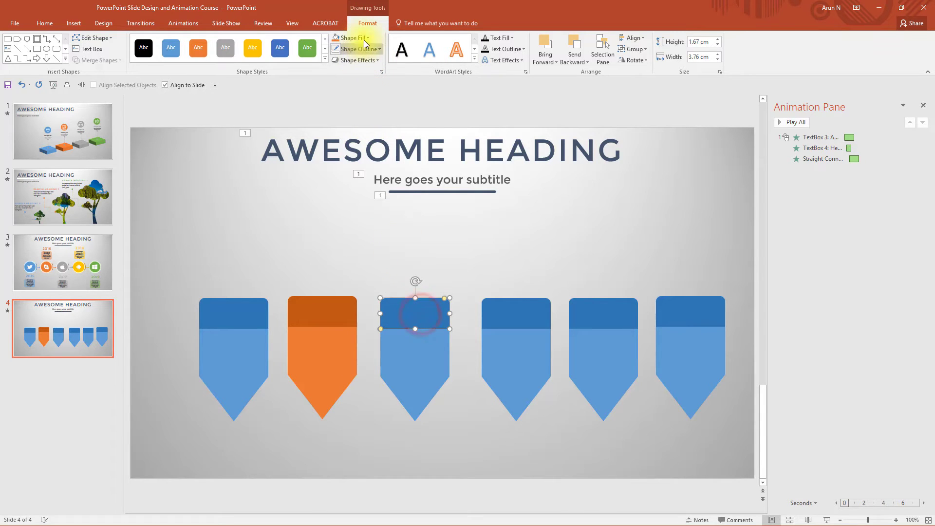
pyautogui.click(363, 39)
pyautogui.click(383, 88)
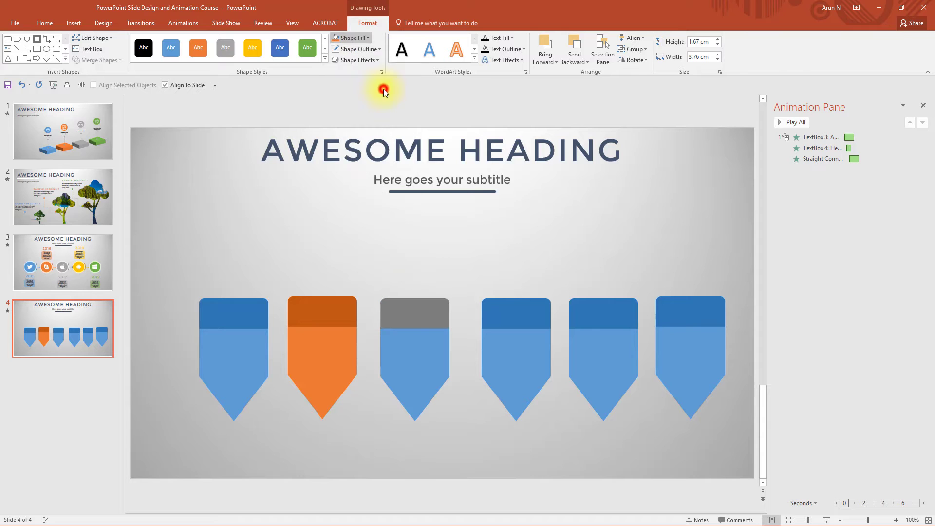
pyautogui.click(414, 336)
pyautogui.click(362, 38)
pyautogui.click(382, 59)
# Fill the fourth tag's top strip and body gold.
pyautogui.click(518, 313)
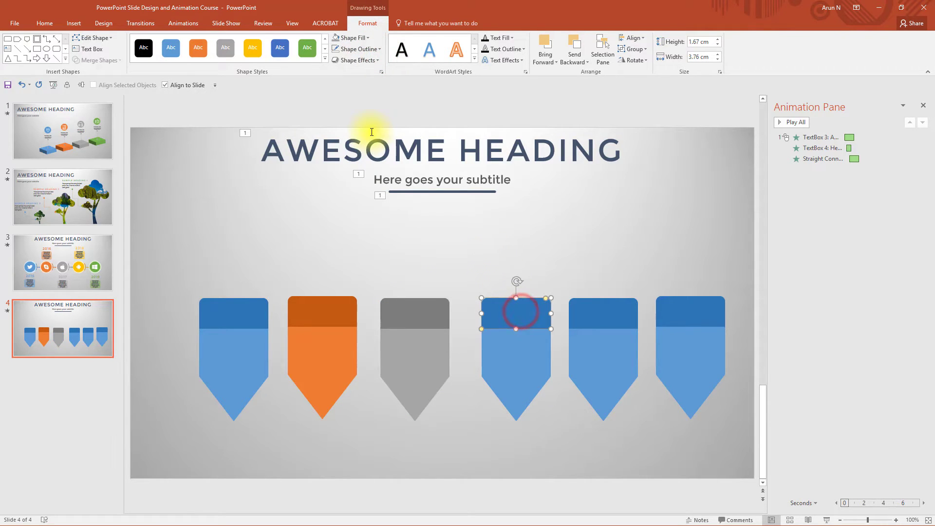
pyautogui.click(355, 37)
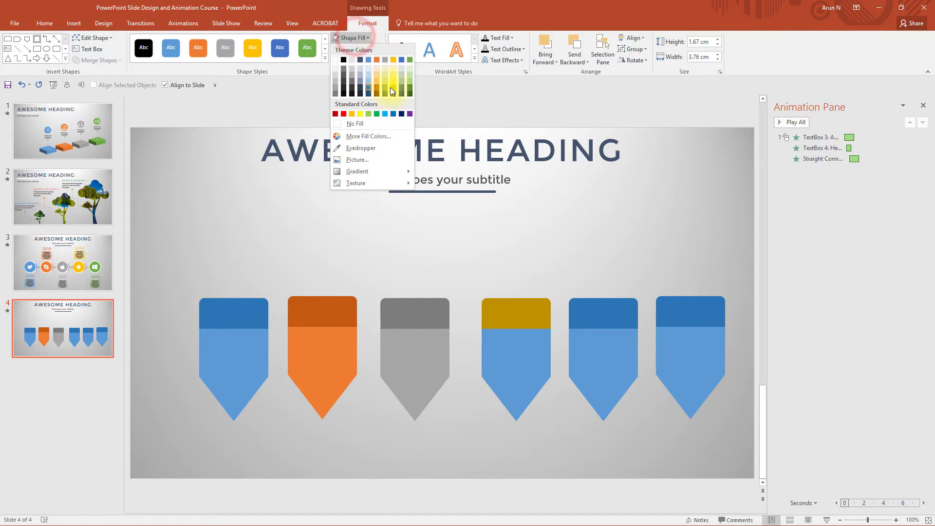
pyautogui.click(389, 86)
pyautogui.click(511, 349)
pyautogui.click(362, 40)
pyautogui.click(390, 59)
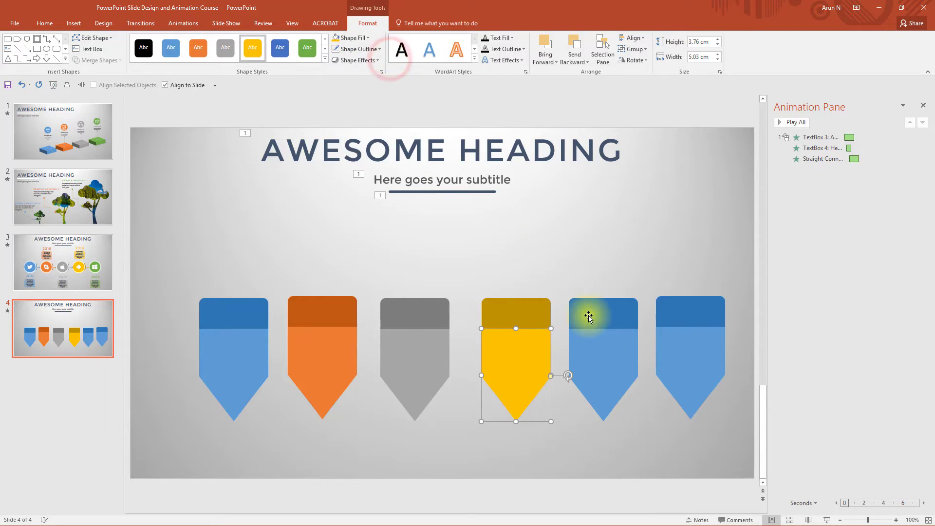
# Fill the fifth tag's top strip and body dark blue.
pyautogui.click(588, 317)
pyautogui.click(368, 37)
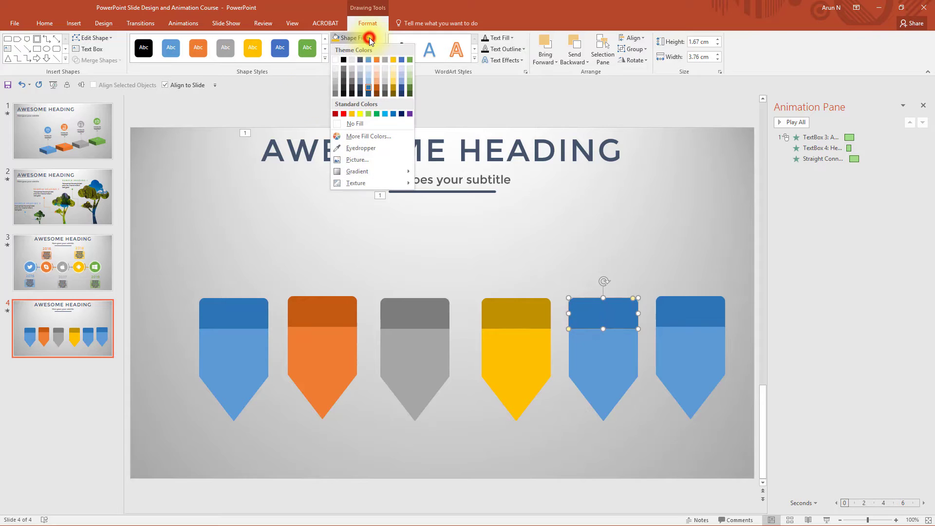
pyautogui.click(403, 88)
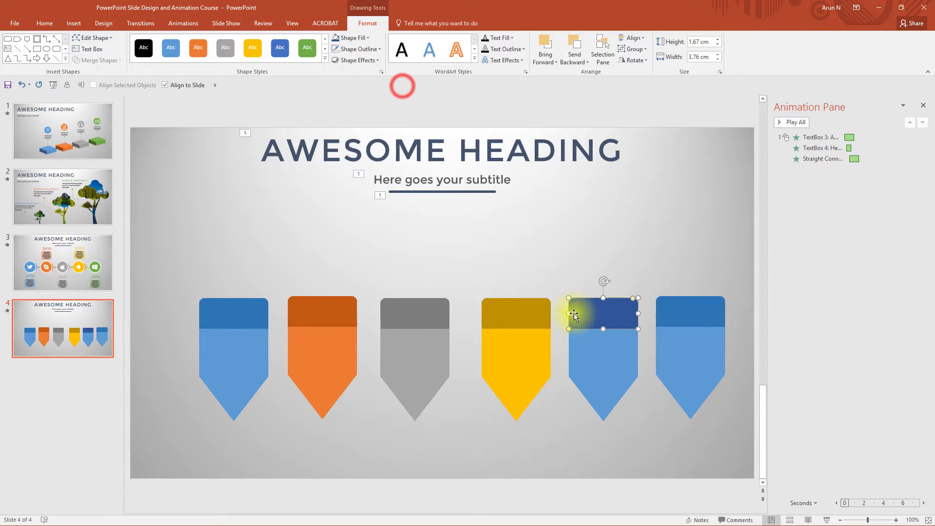
pyautogui.click(590, 350)
pyautogui.click(359, 37)
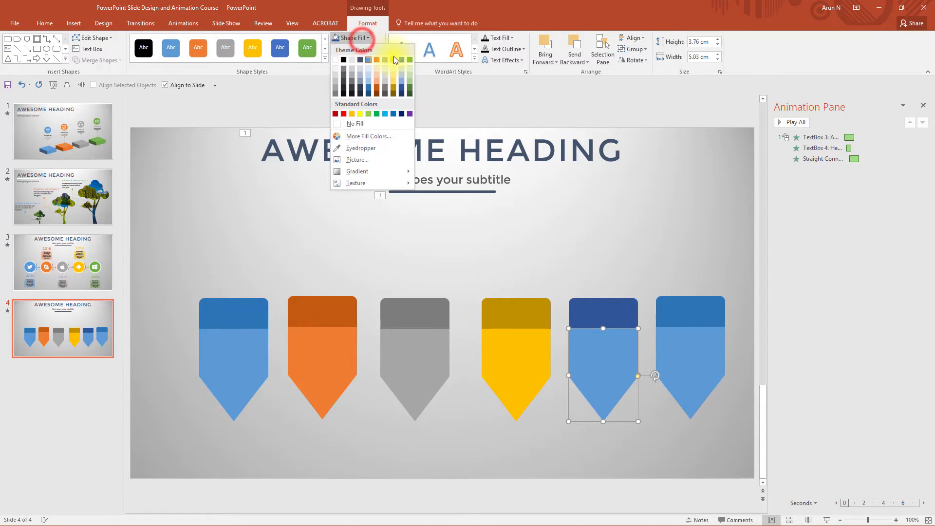
pyautogui.click(399, 59)
# Fill the sixth tag's top strip and body green, then clear the selection.
pyautogui.click(686, 310)
pyautogui.click(366, 38)
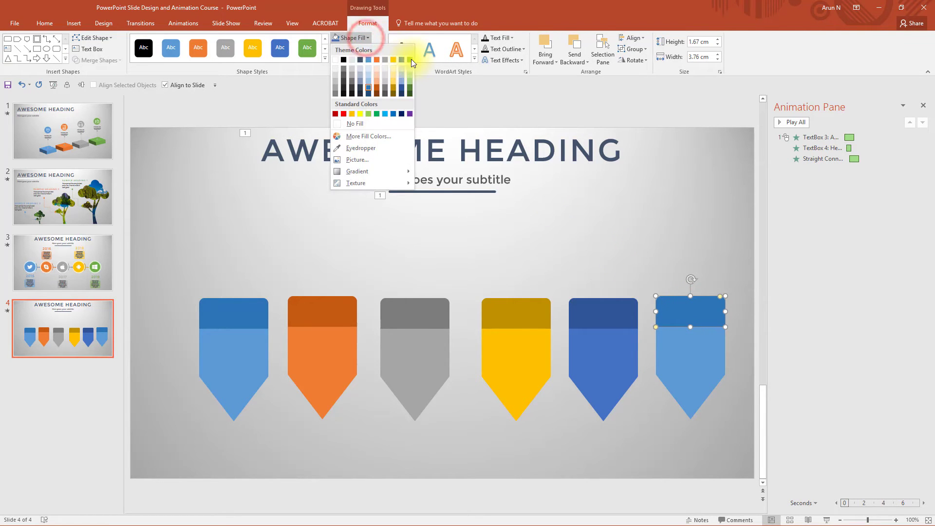
pyautogui.click(410, 86)
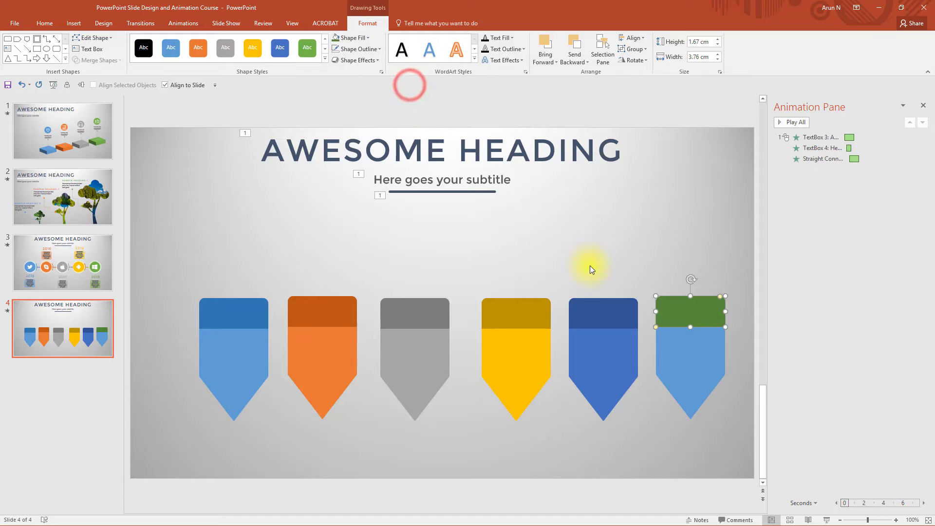
pyautogui.click(687, 361)
pyautogui.click(369, 39)
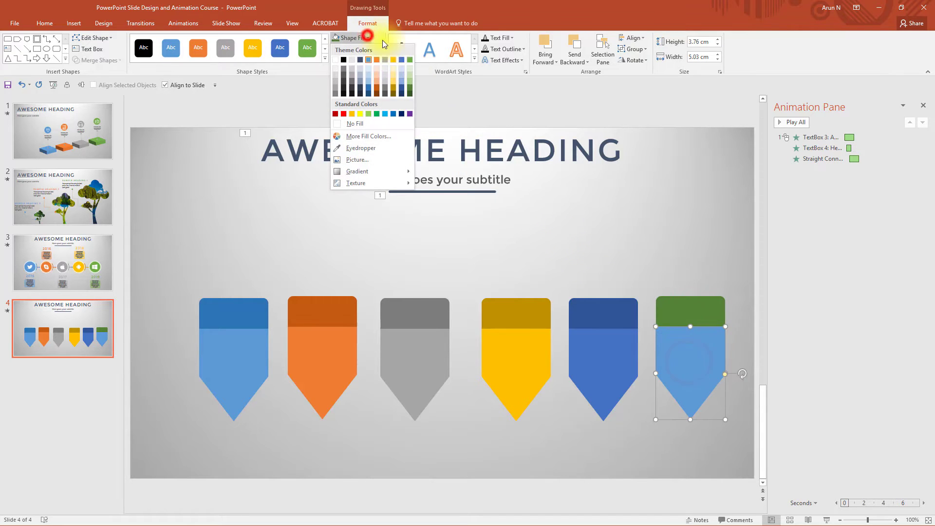
pyautogui.click(410, 59)
pyautogui.press('Escape')
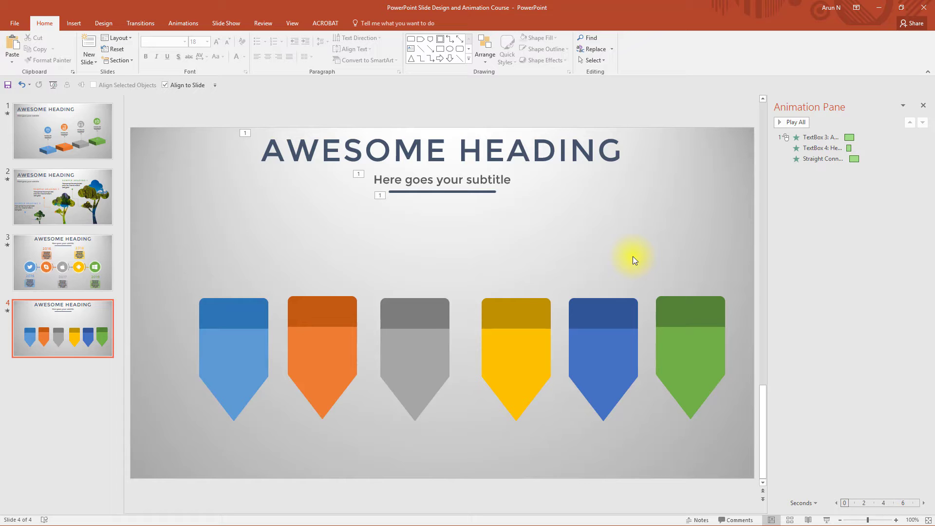
# Look over the timeline and 3D steps slides, then return to the banner-tag slide.
pyautogui.click(86, 268)
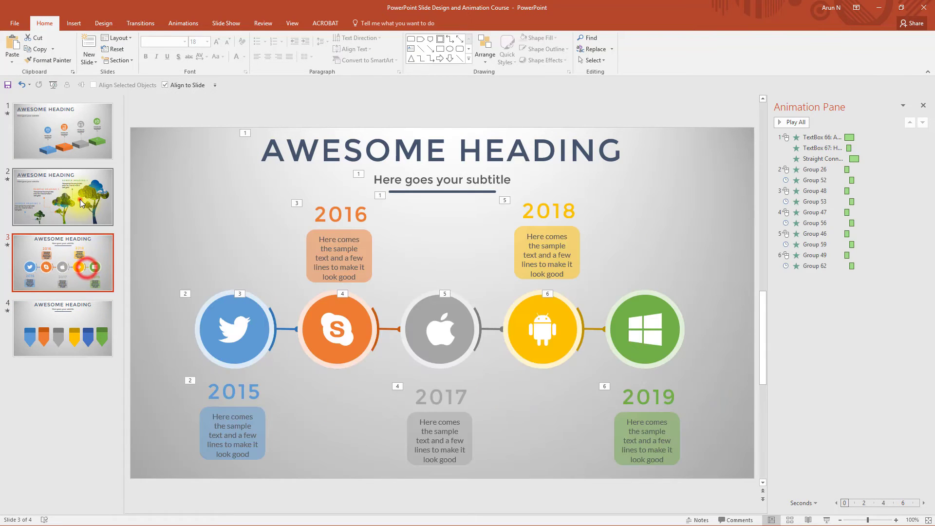
pyautogui.click(83, 138)
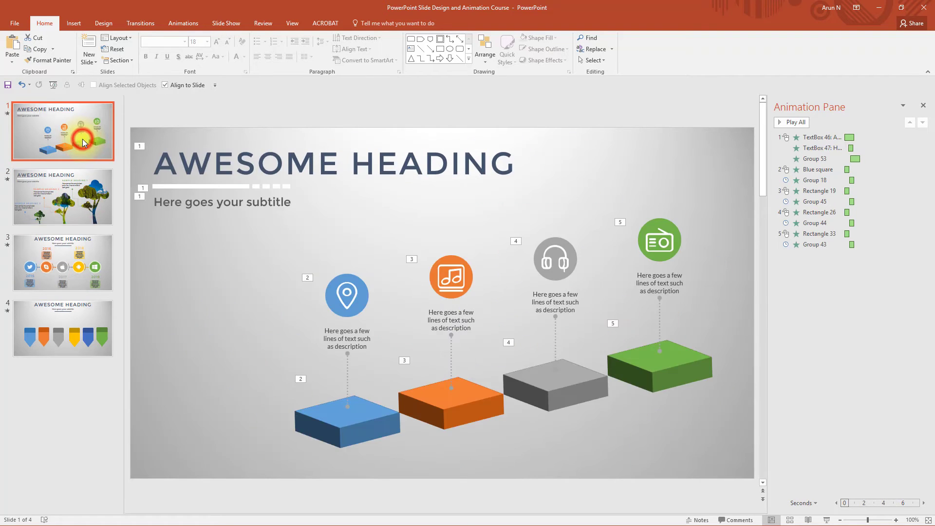
pyautogui.press('End')
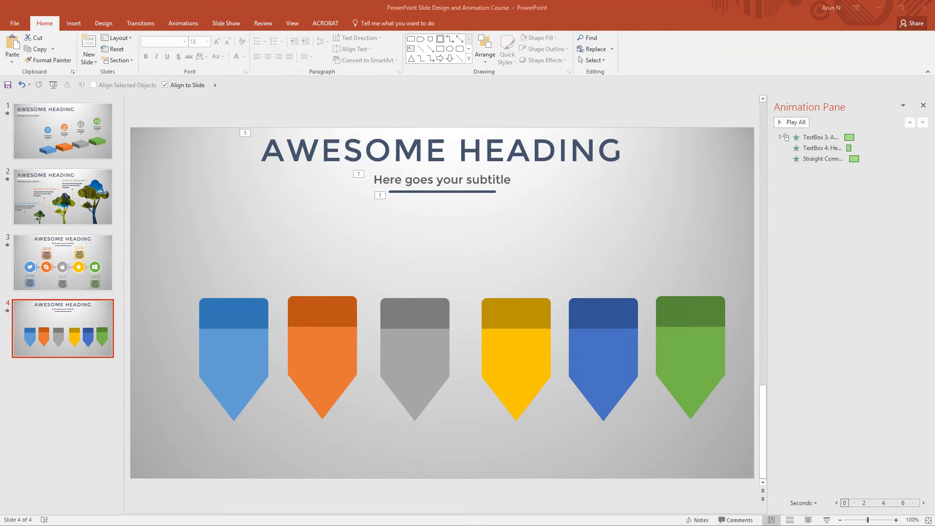
# Copy the six white icons from the For Course file and paste them onto slide 4.
pyautogui.hotkey('alt', 'Tab')
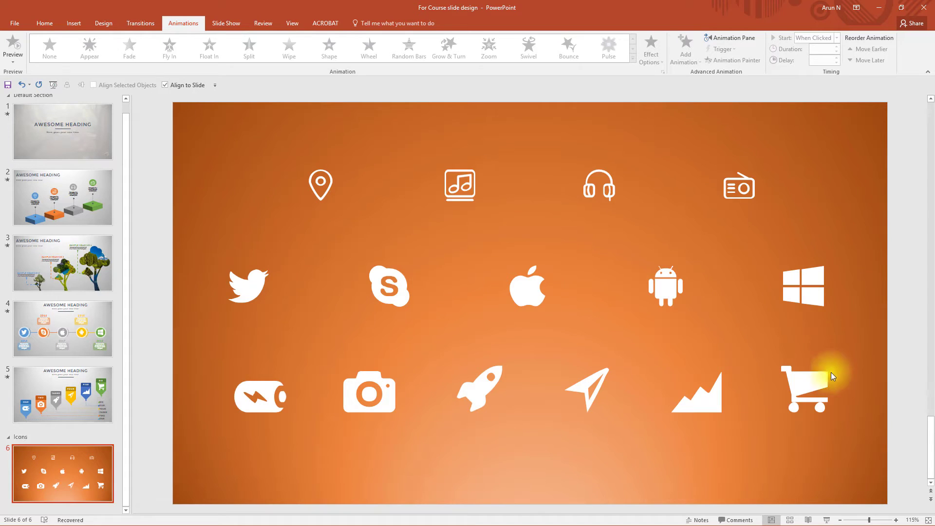
pyautogui.moveTo(866, 462)
pyautogui.mouseDown()
pyautogui.moveTo(343, 343)
pyautogui.moveTo(190, 331)
pyautogui.mouseUp()
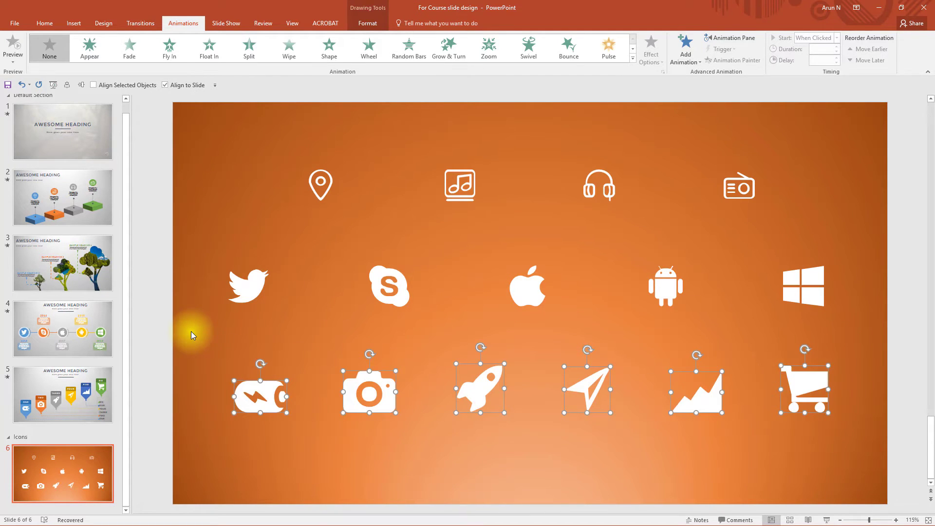
pyautogui.hotkey('ctrl', 'c')
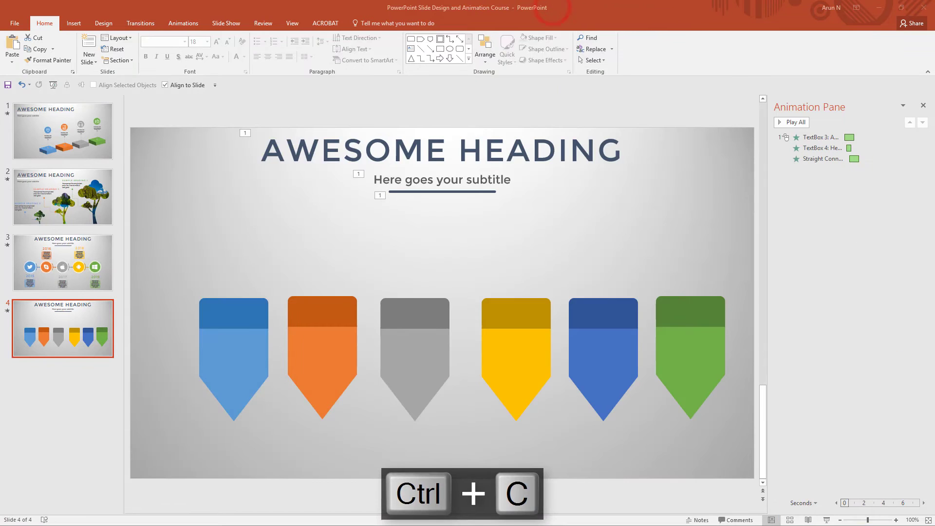
pyautogui.click(629, 236)
pyautogui.hotkey('ctrl', 'v')
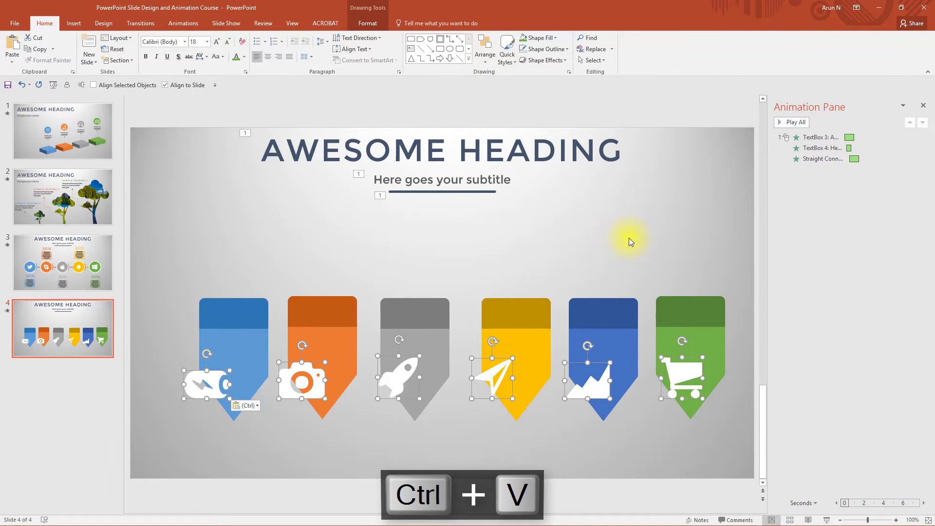
# Centre the battery, camera, rocket, paper-plane, chart and cart icons in the blue through green tags.
pyautogui.click(629, 237)
pyautogui.moveTo(213, 388); pyautogui.dragTo(238, 362)
pyautogui.click(307, 388)
pyautogui.moveTo(318, 376); pyautogui.dragTo(337, 352)
pyautogui.moveTo(396, 384); pyautogui.dragTo(410, 367)
pyautogui.moveTo(482, 378); pyautogui.dragTo(505, 363)
pyautogui.moveTo(575, 389); pyautogui.dragTo(591, 364)
pyautogui.moveTo(677, 378); pyautogui.dragTo(685, 361)
pyautogui.click(650, 414)
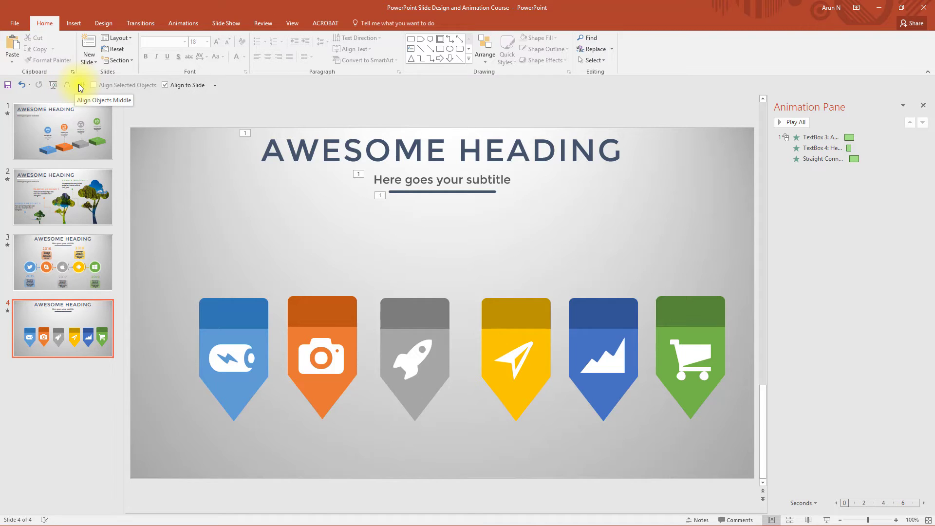
# Check the blue and orange tags' pieces by selecting them, then clear the selection.
pyautogui.click(214, 319)
pyautogui.click(211, 338)
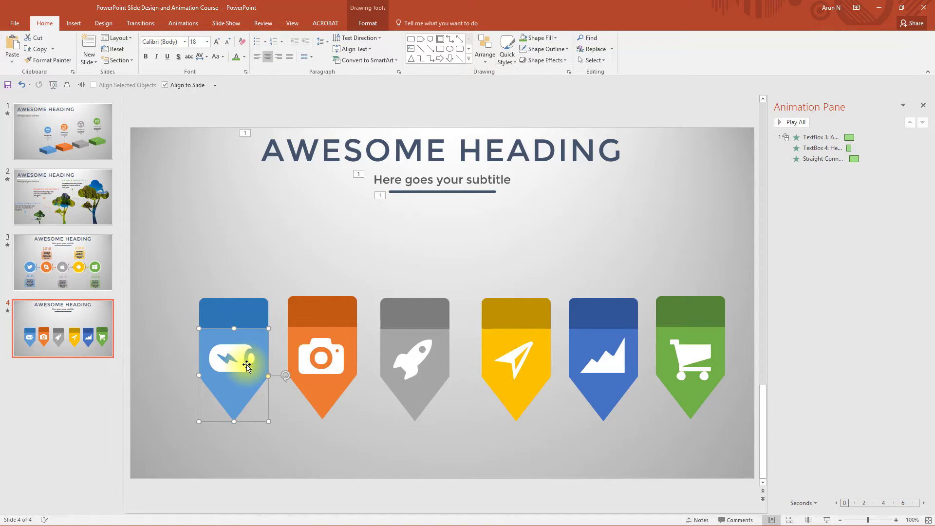
pyautogui.click(198, 223)
pyautogui.click(166, 85)
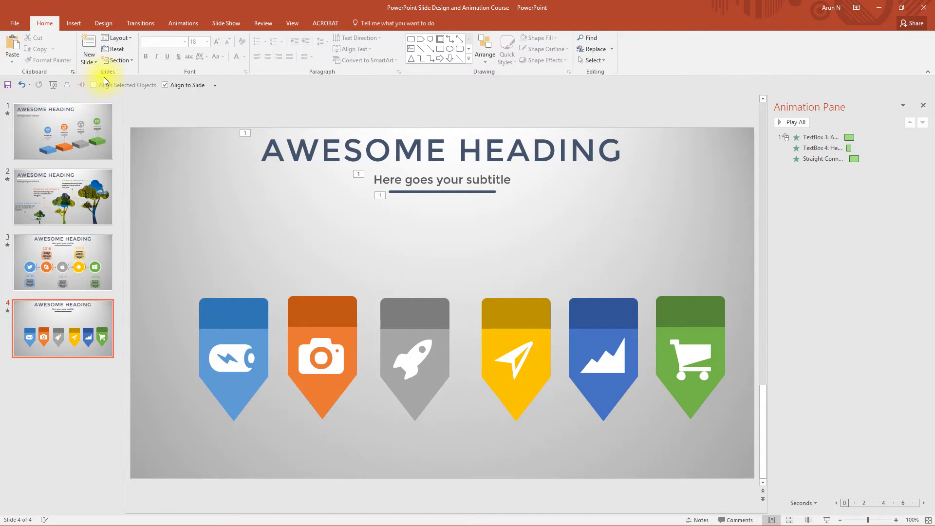
pyautogui.click(248, 308)
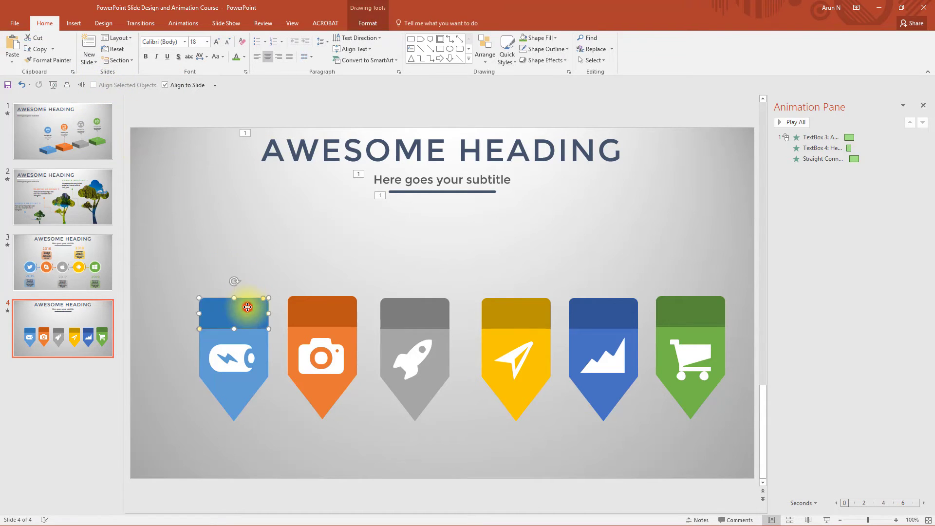
pyautogui.keyDown('shift'); pyautogui.click(297, 313); pyautogui.keyUp('shift')
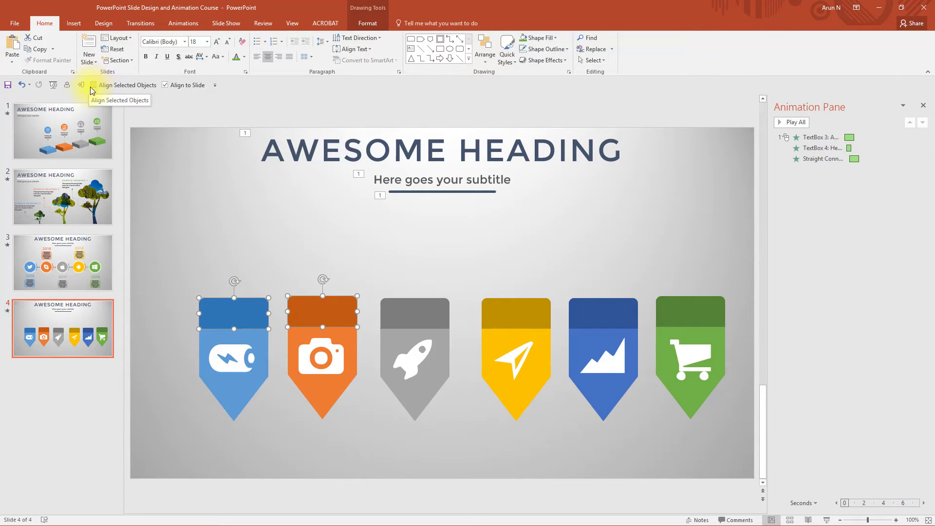
pyautogui.click(232, 235)
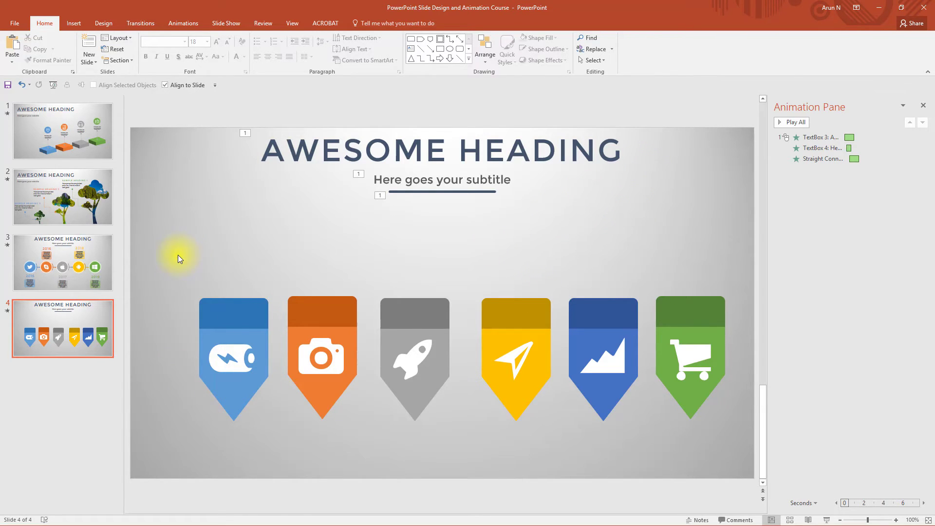
# Group the battery, camera and rocket tags each with its icon.
pyautogui.moveTo(177, 254); pyautogui.dragTo(272, 462)
pyautogui.hotkey('ctrl', 'g')
pyautogui.moveTo(277, 267); pyautogui.dragTo(366, 454)
pyautogui.hotkey('ctrl', 'g')
pyautogui.moveTo(373, 256); pyautogui.dragTo(463, 447)
pyautogui.hotkey('ctrl', 'g')
# Group the paper-plane, chart and cart tags with their icons, then select all six groups.
pyautogui.moveTo(475, 255); pyautogui.dragTo(559, 453)
pyautogui.hotkey('ctrl', 'g')
pyautogui.moveTo(560, 239); pyautogui.dragTo(644, 442)
pyautogui.hotkey('ctrl', 'g')
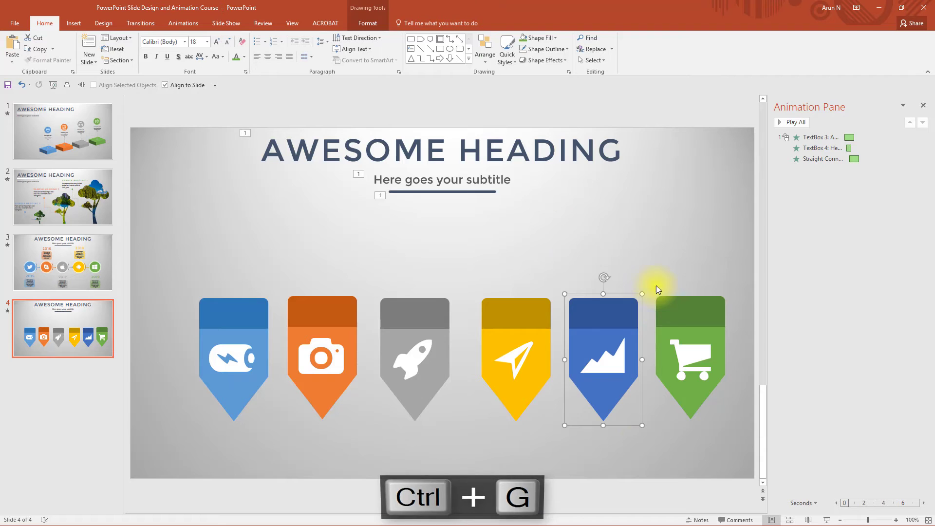
pyautogui.moveTo(650, 247)
pyautogui.mouseDown()
pyautogui.moveTo(706, 406)
pyautogui.moveTo(736, 428)
pyautogui.mouseUp()
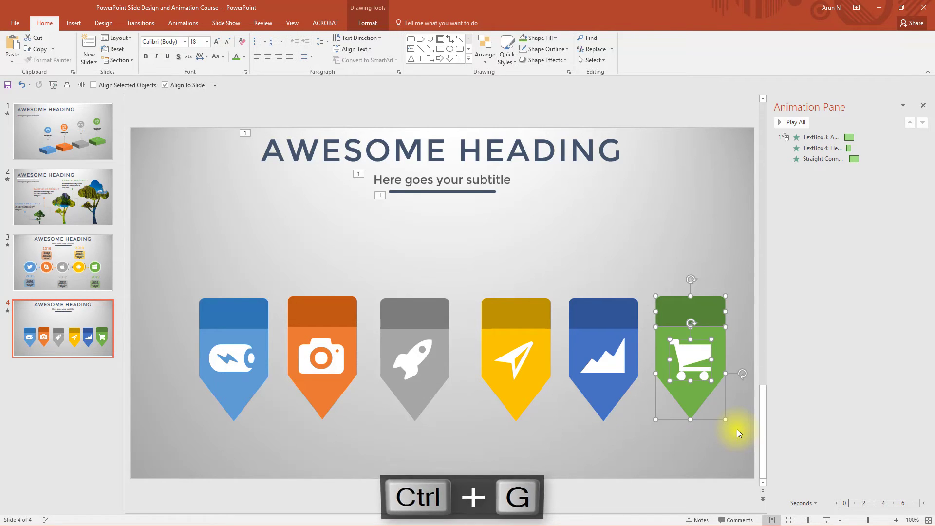
pyautogui.hotkey('ctrl', 'g')
pyautogui.moveTo(739, 456); pyautogui.dragTo(170, 262)
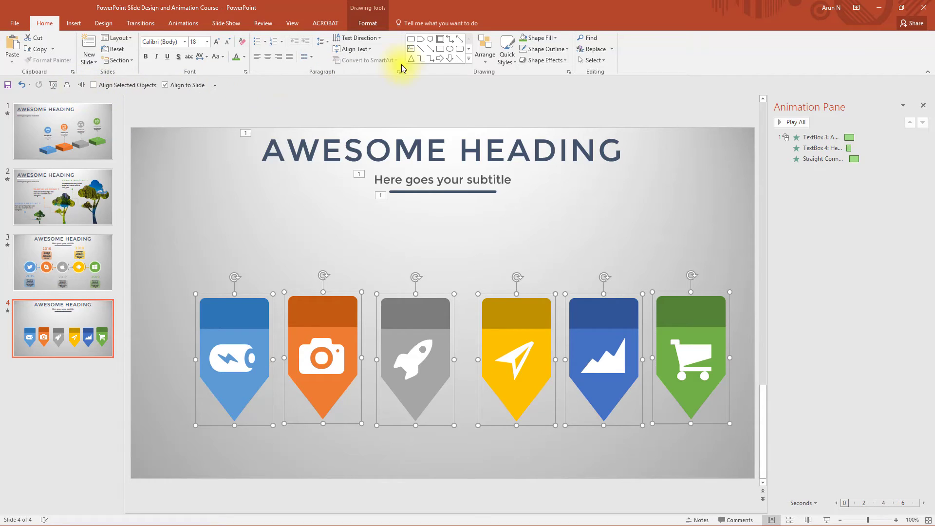
# Distribute the six banner tags evenly across the slide horizontally.
pyautogui.click(489, 60)
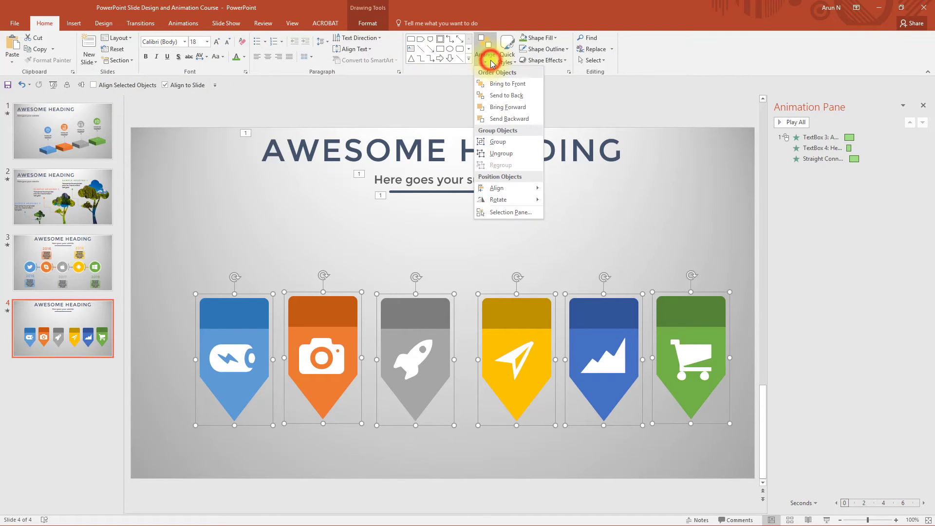
pyautogui.moveTo(533, 188)
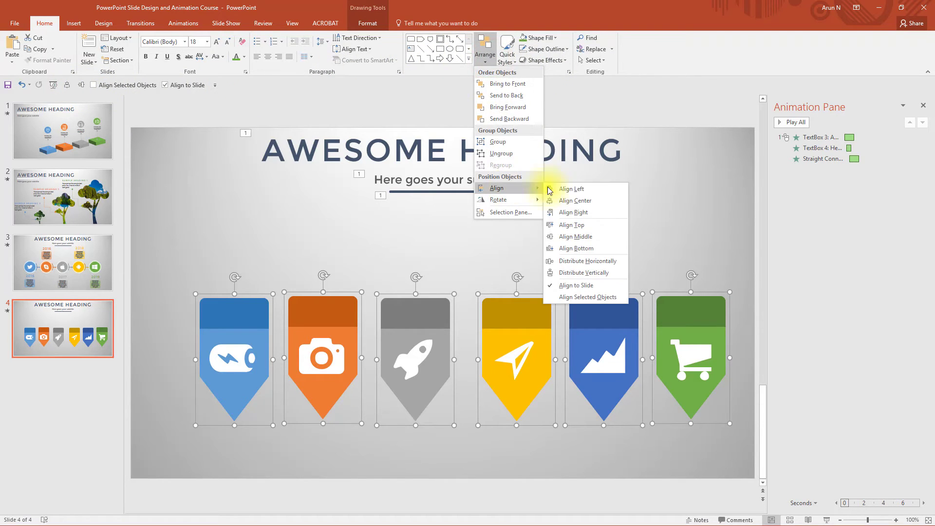
pyautogui.click(621, 262)
pyautogui.click(676, 246)
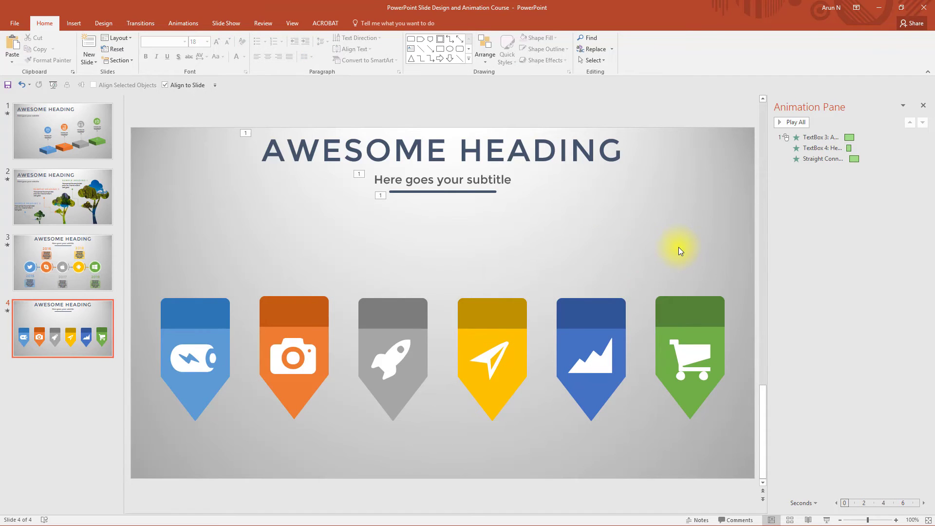
pyautogui.scroll(-4, 680, 251)
# Move the tags into a rough staircase, from the lowered blue battery tag to the highest green cart tag.
pyautogui.click(280, 326)
pyautogui.moveTo(280, 325); pyautogui.dragTo(280, 351)
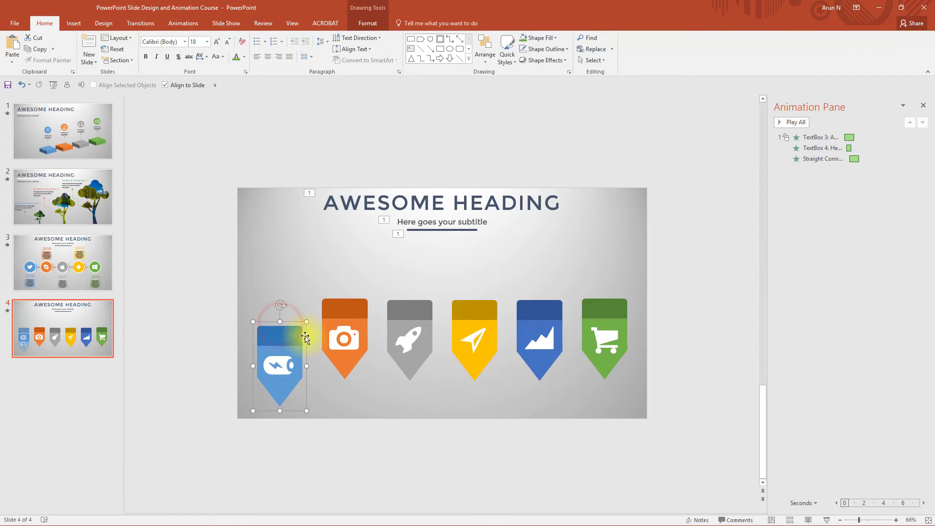
pyautogui.moveTo(340, 327); pyautogui.dragTo(341, 329)
pyautogui.moveTo(411, 330); pyautogui.dragTo(410, 302)
pyautogui.moveTo(474, 331); pyautogui.dragTo(475, 278)
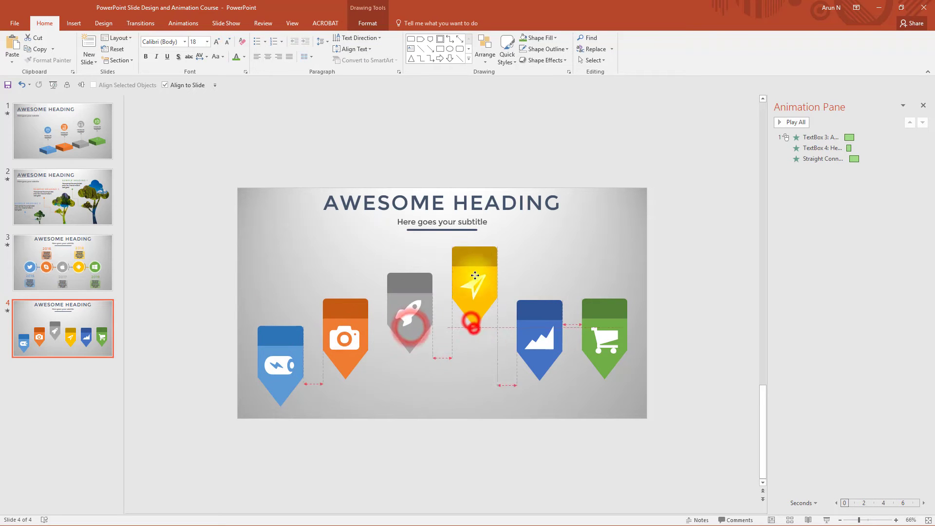
pyautogui.moveTo(539, 335); pyautogui.dragTo(539, 257)
pyautogui.moveTo(608, 342); pyautogui.dragTo(555, 269)
# Fine-tune the yellow, rocket, camera and battery tag heights so the steps are even.
pyautogui.moveTo(475, 268); pyautogui.dragTo(474, 280)
pyautogui.moveTo(426, 310); pyautogui.dragTo(418, 317)
pyautogui.click(360, 328)
pyautogui.moveTo(360, 329); pyautogui.dragTo(359, 338)
pyautogui.click(294, 362)
pyautogui.moveTo(293, 361); pyautogui.dragTo(293, 365)
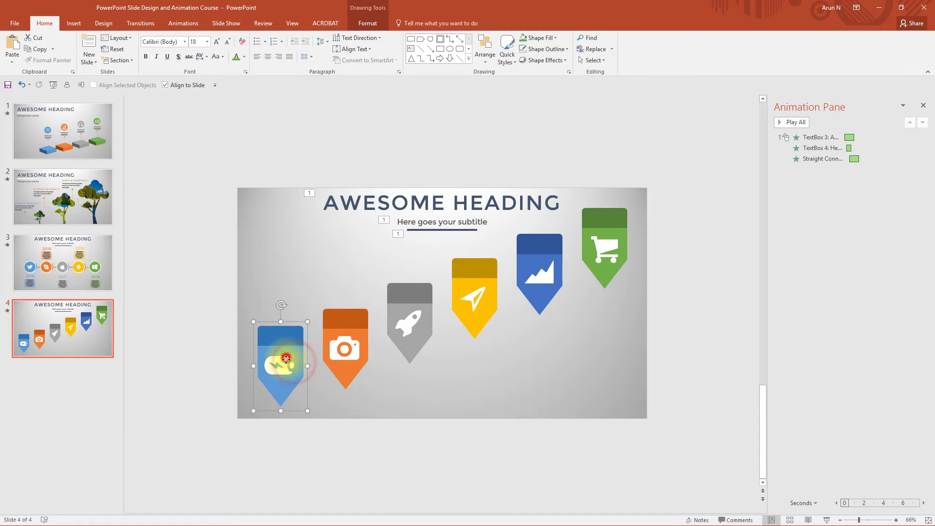
pyautogui.click(485, 54)
pyautogui.moveTo(509, 188)
pyautogui.click(696, 151)
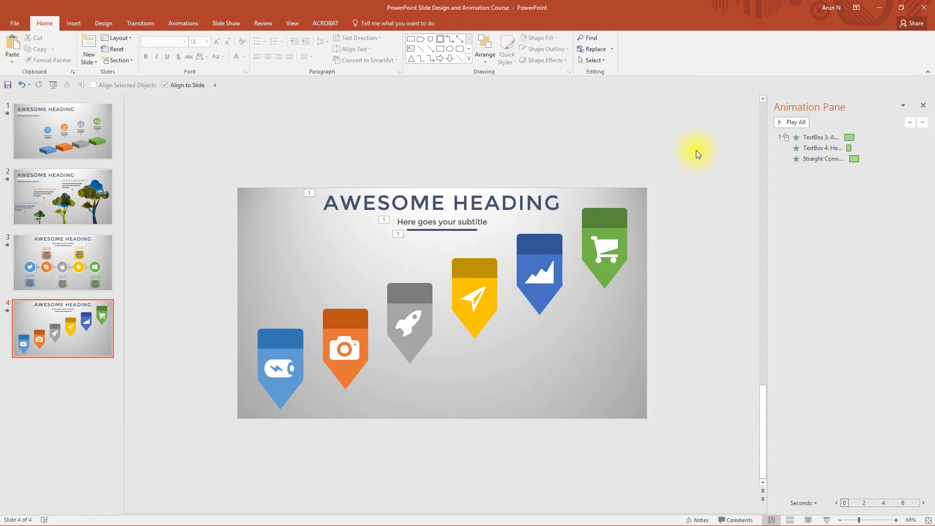
# Add a text box reading ONE at the slide's lower right.
pyautogui.click(74, 23)
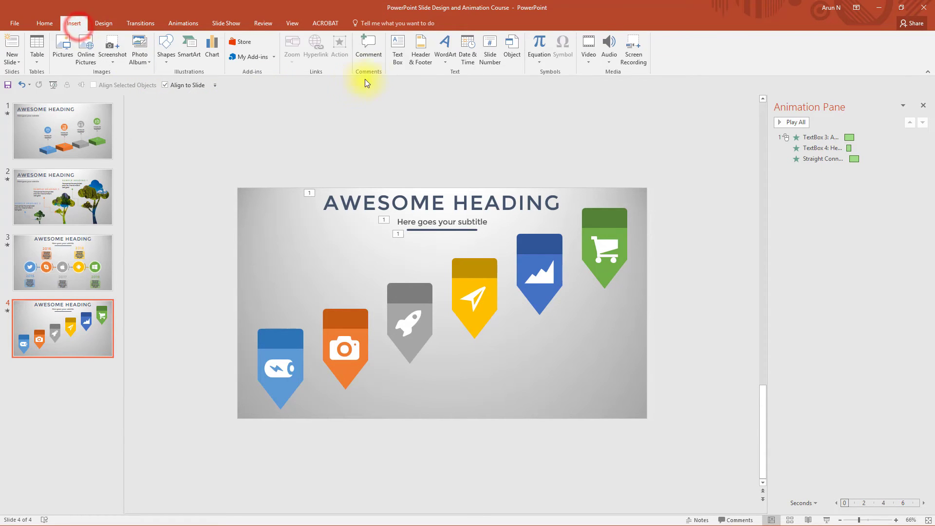
pyautogui.click(396, 57)
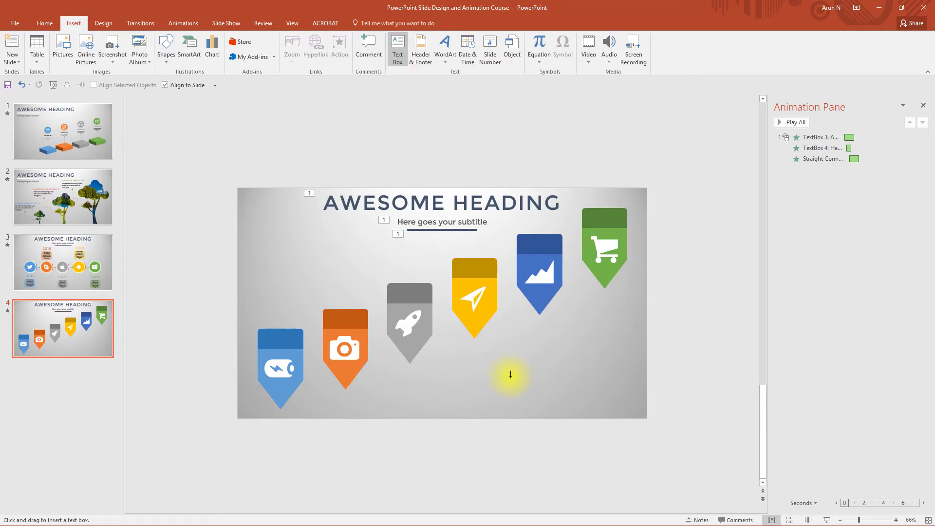
pyautogui.click(592, 386)
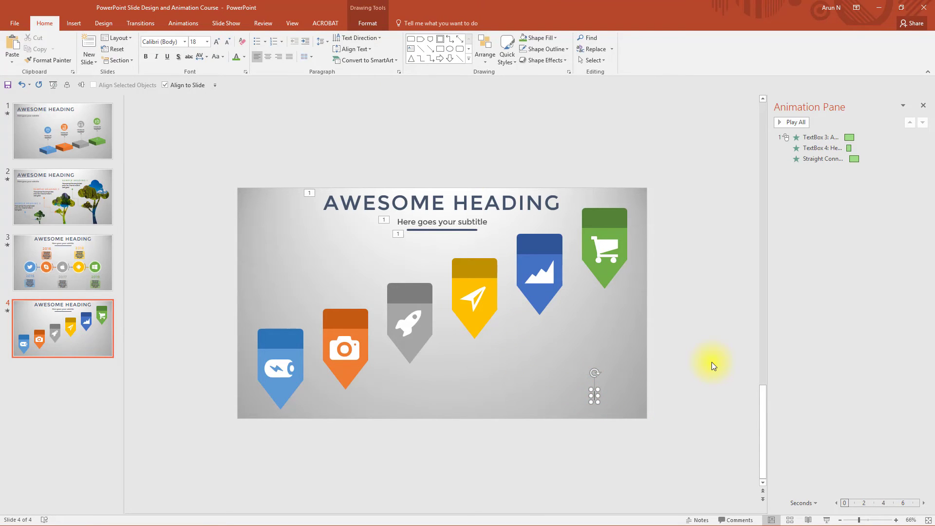
pyautogui.press('capslock')
pyautogui.write('ONE')
# Format ONE in Montserrat, 24 pt, with loose spacing, and duplicate it above itself.
pyautogui.click(595, 389)
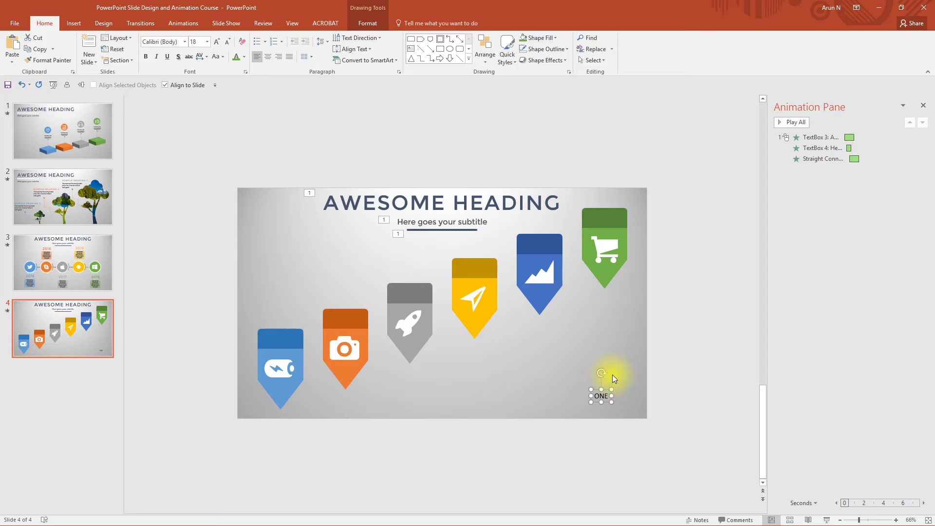
pyautogui.click(185, 41)
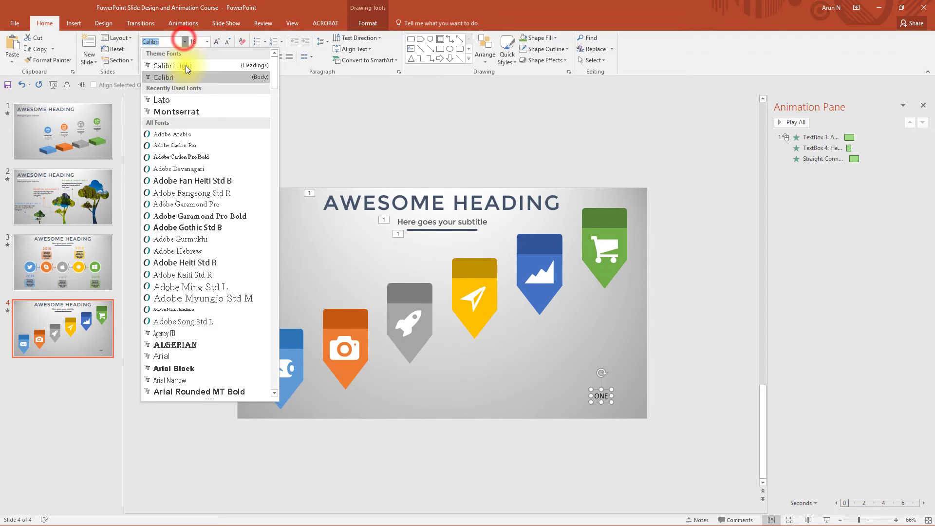
pyautogui.click(186, 111)
pyautogui.click(205, 55)
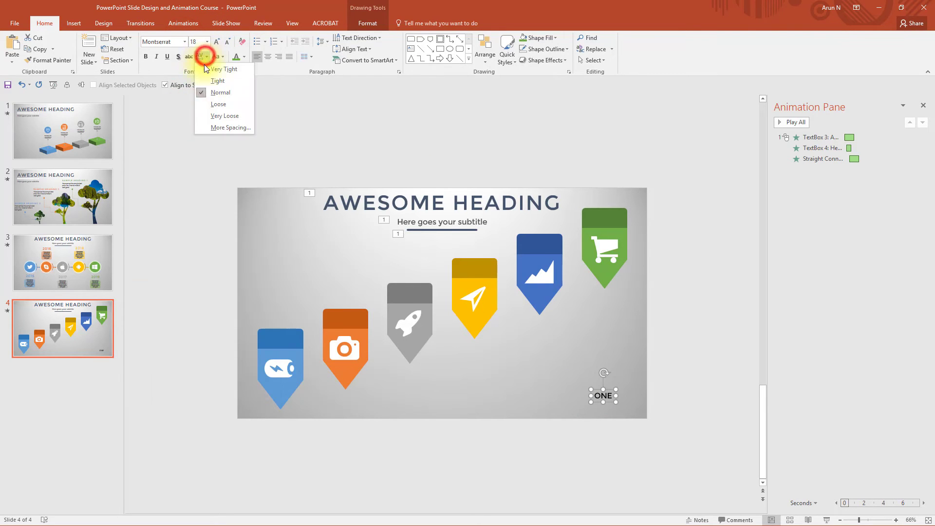
pyautogui.click(209, 103)
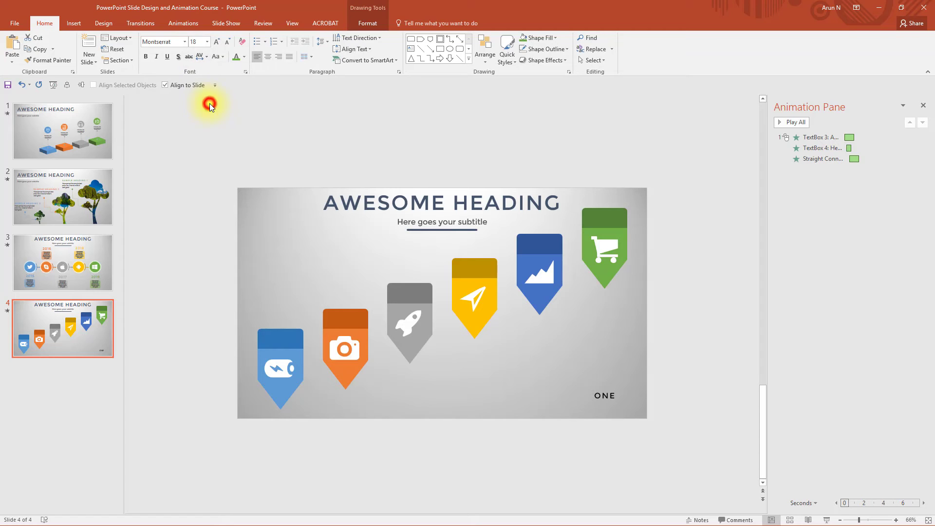
pyautogui.click(219, 42)
pyautogui.click(219, 43)
pyautogui.moveTo(608, 397); pyautogui.dragTo(600, 345)
# Stack more copies of the ONE label and retype them TWO through SIX.
pyautogui.moveTo(602, 349); pyautogui.dragTo(600, 302)
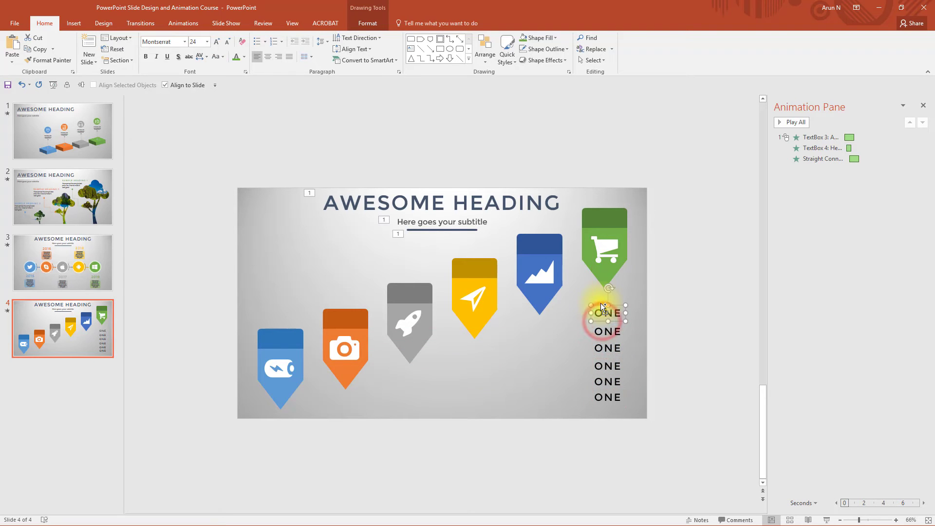
pyautogui.doubleClick(605, 381)
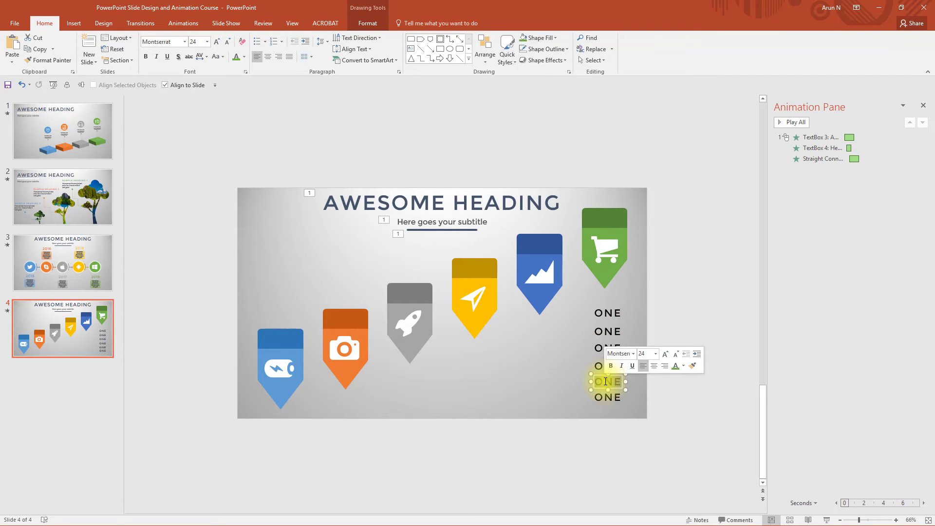
pyautogui.write('TWO')
pyautogui.doubleClick(607, 366)
pyautogui.write('THREE')
pyautogui.doubleClick(607, 348)
pyautogui.write('FOUR')
pyautogui.doubleClick(608, 331)
pyautogui.write('FIVESIX')
# Left-align the six number labels and distribute them evenly top to bottom.
pyautogui.click(651, 427)
pyautogui.moveTo(671, 432)
pyautogui.mouseDown()
pyautogui.moveTo(578, 330)
pyautogui.moveTo(575, 302)
pyautogui.mouseUp()
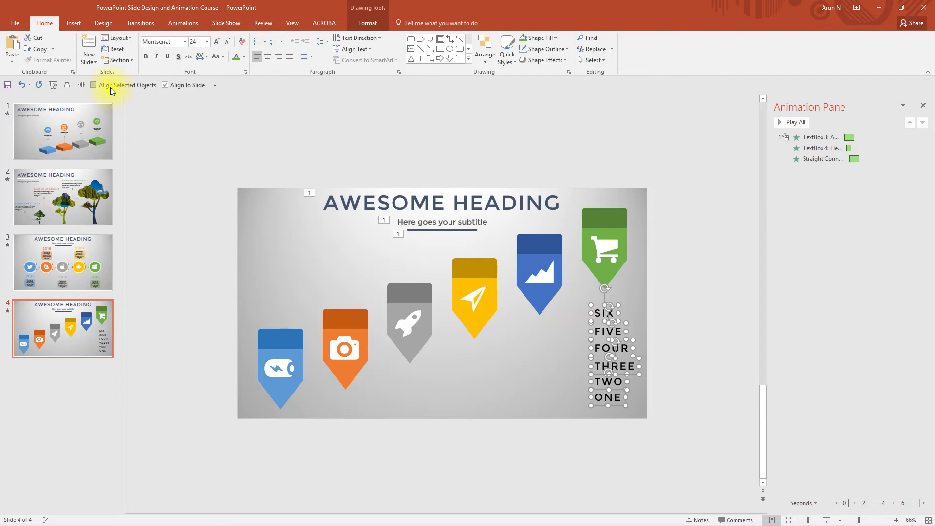
pyautogui.click(483, 61)
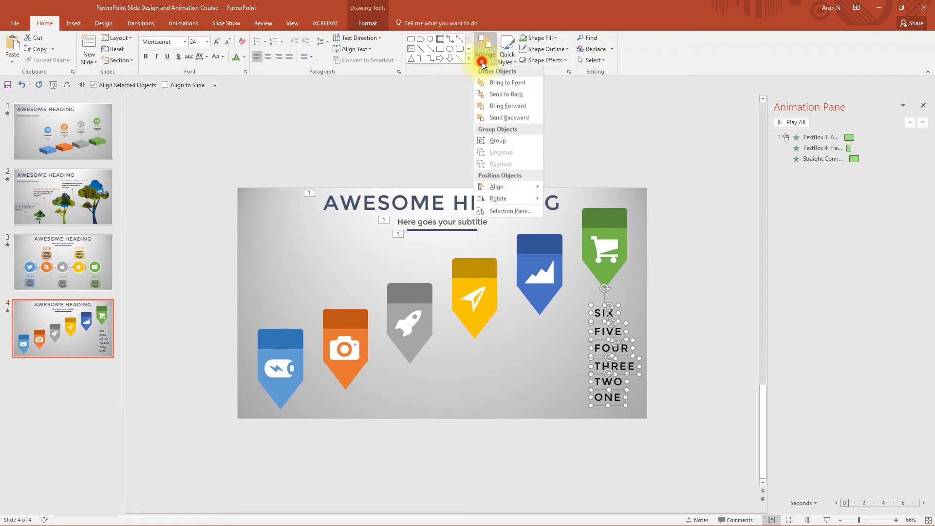
pyautogui.moveTo(523, 189)
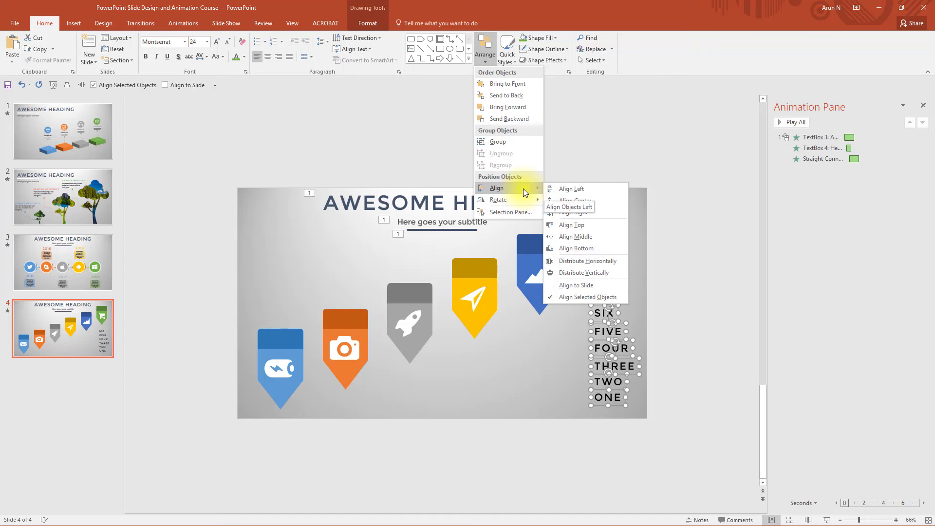
pyautogui.click(589, 189)
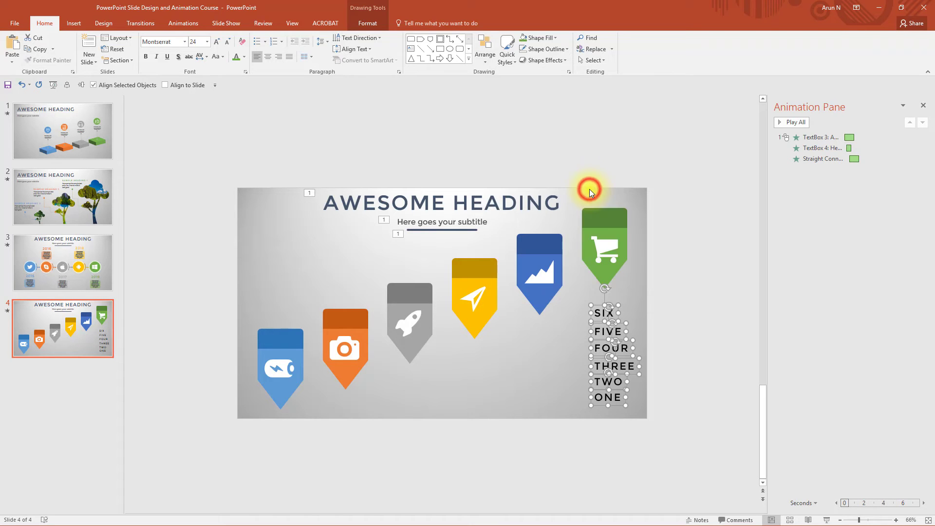
pyautogui.click(481, 62)
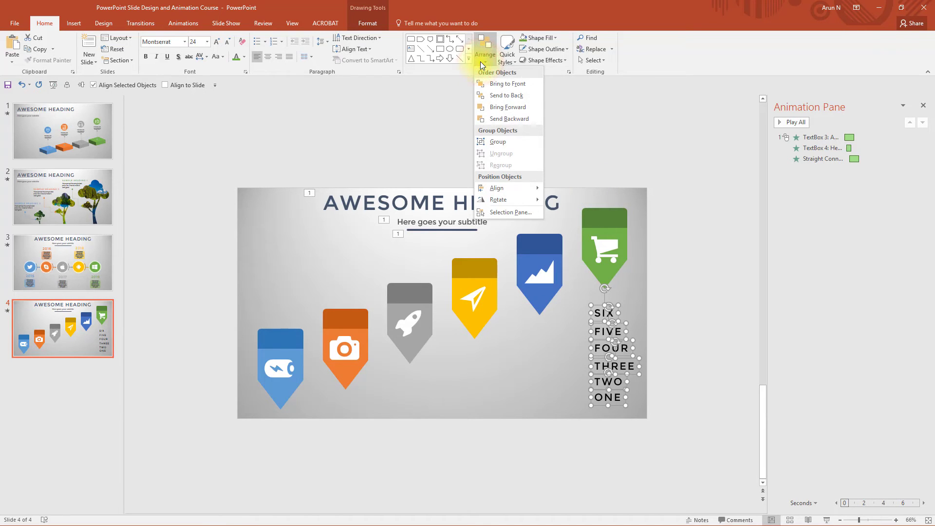
pyautogui.moveTo(505, 189)
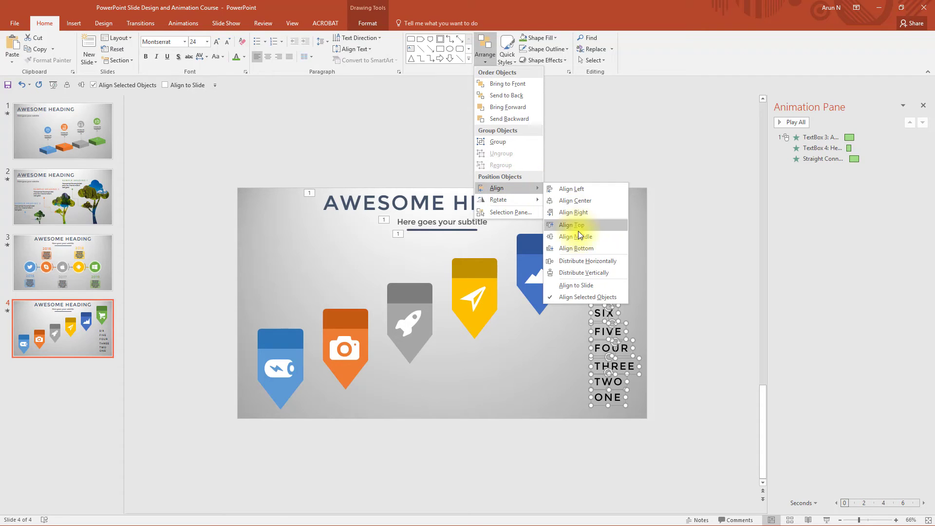
pyautogui.click(587, 272)
pyautogui.click(682, 312)
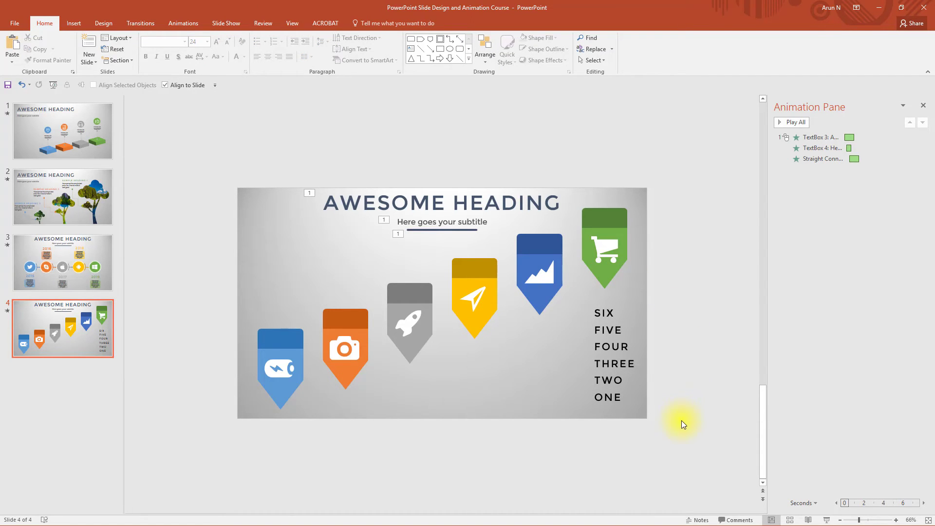
pyautogui.moveTo(683, 424); pyautogui.dragTo(577, 309)
# Apply the 'Semitransparent - Gray, Accent 3, No Outline' shape style to the six labels.
pyautogui.click(366, 22)
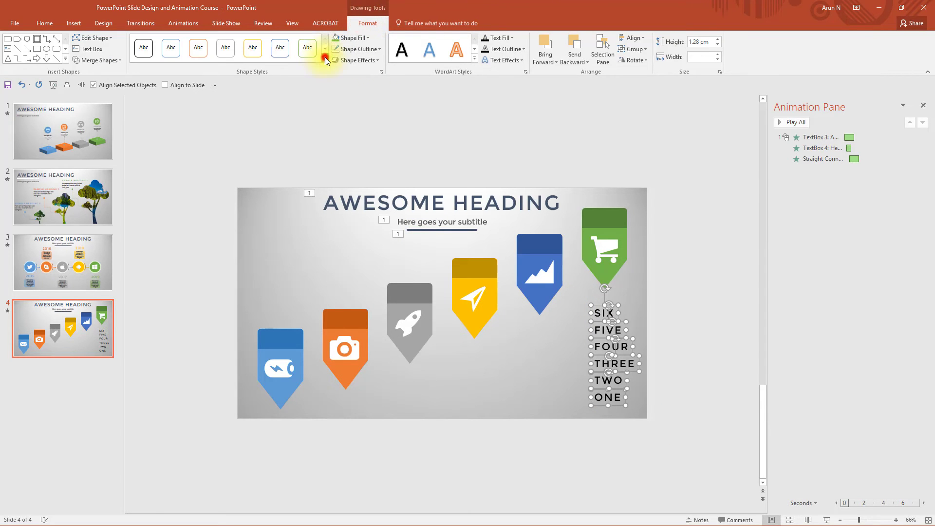
pyautogui.click(325, 58)
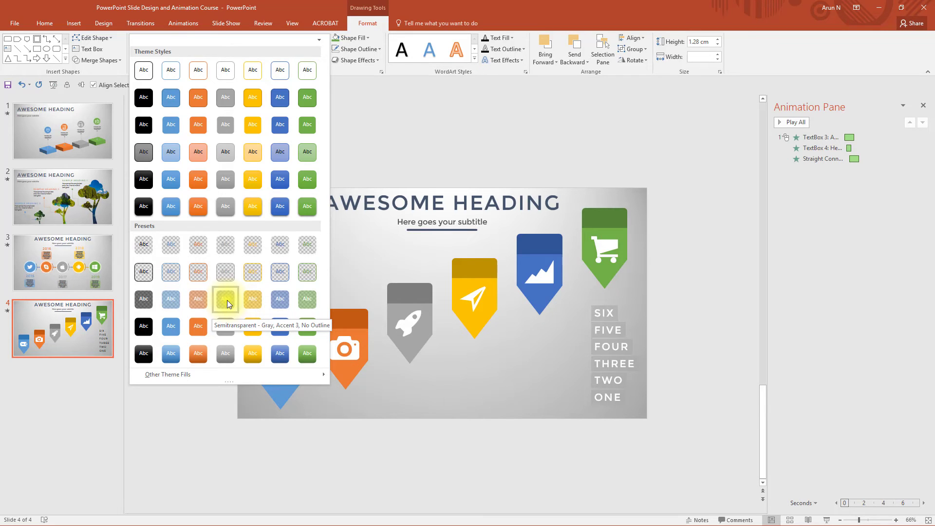
pyautogui.click(227, 300)
pyautogui.click(657, 340)
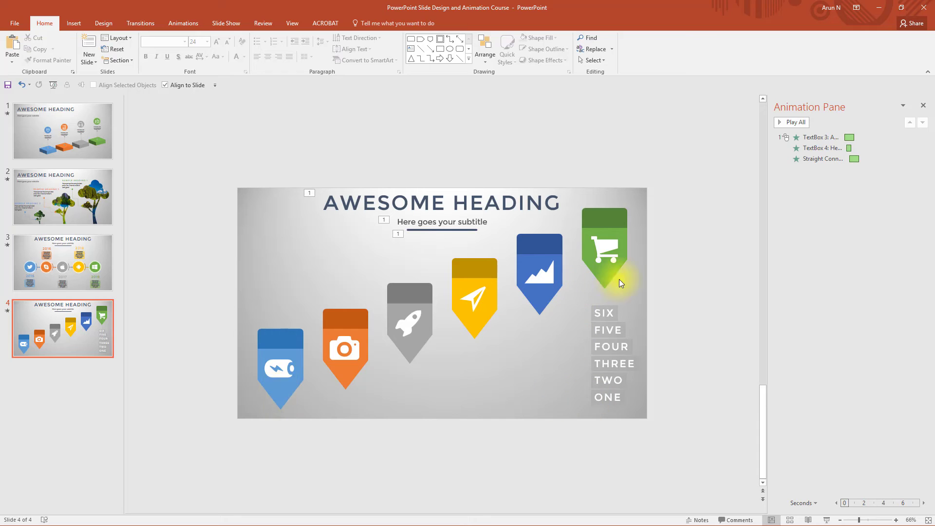
# Draw elbow connectors from the battery tag to ONE and the camera tag to TWO, adjusting their bends.
pyautogui.click(74, 22)
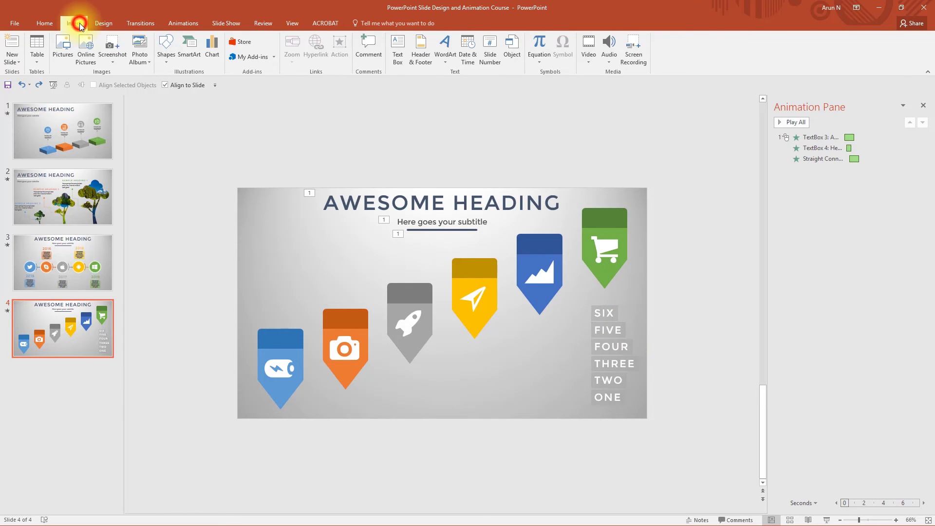
pyautogui.click(168, 57)
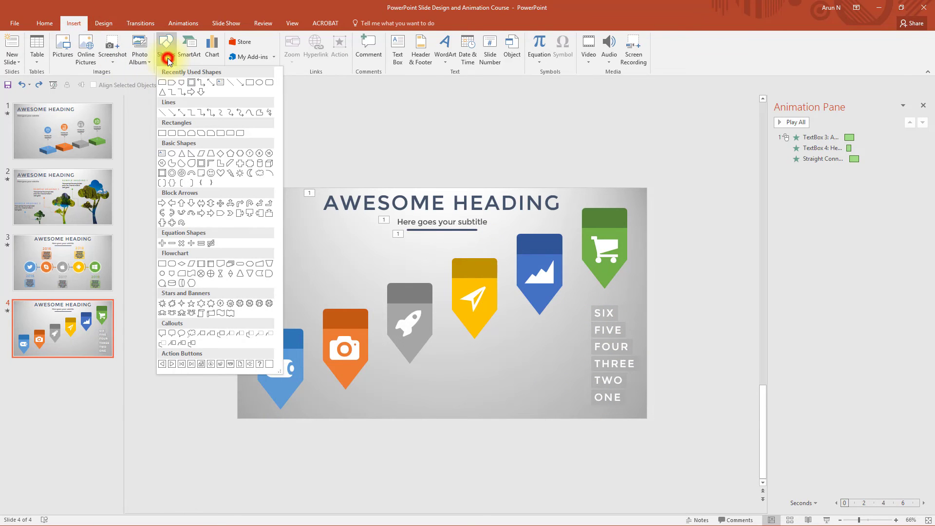
pyautogui.click(211, 112)
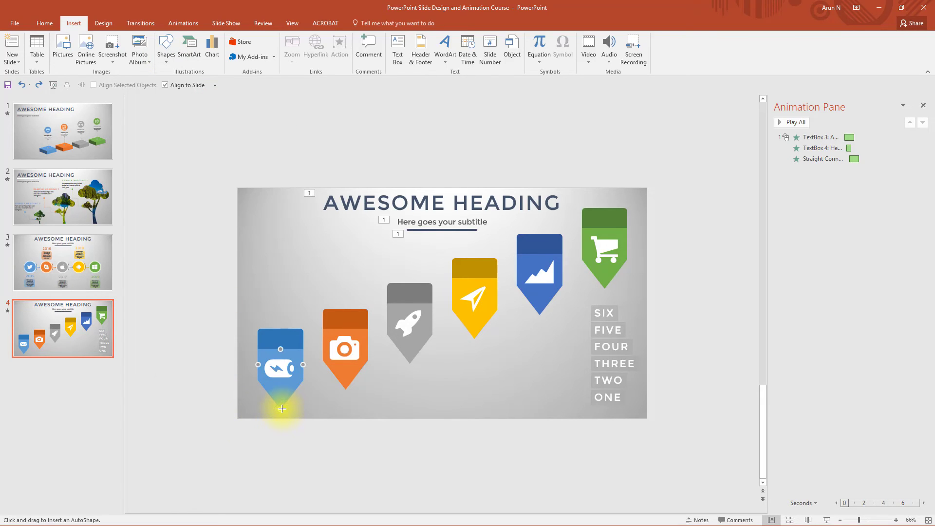
pyautogui.moveTo(279, 409); pyautogui.dragTo(588, 394)
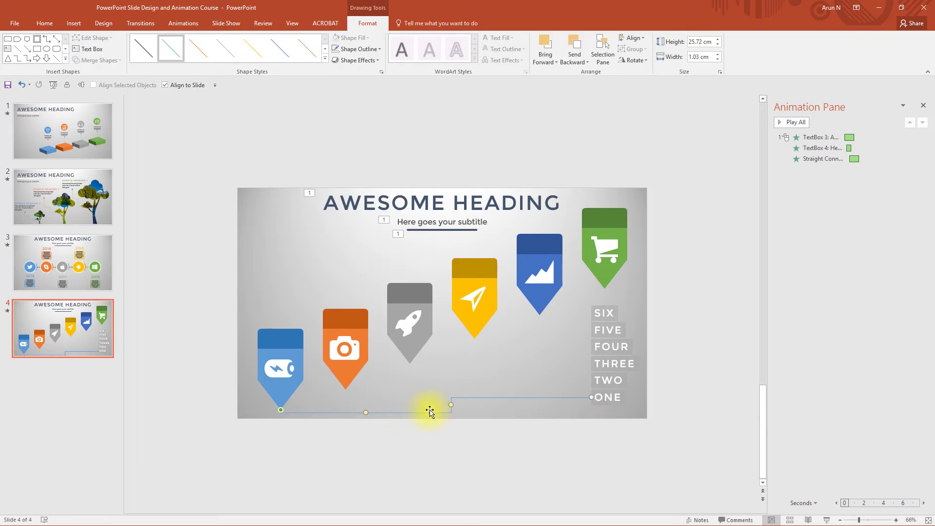
pyautogui.moveTo(452, 404); pyautogui.dragTo(580, 403)
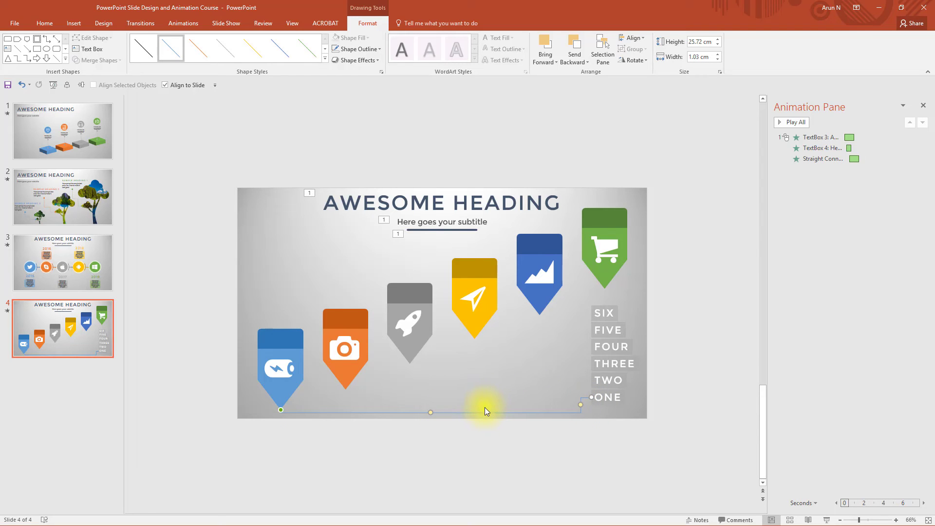
pyautogui.click(47, 38)
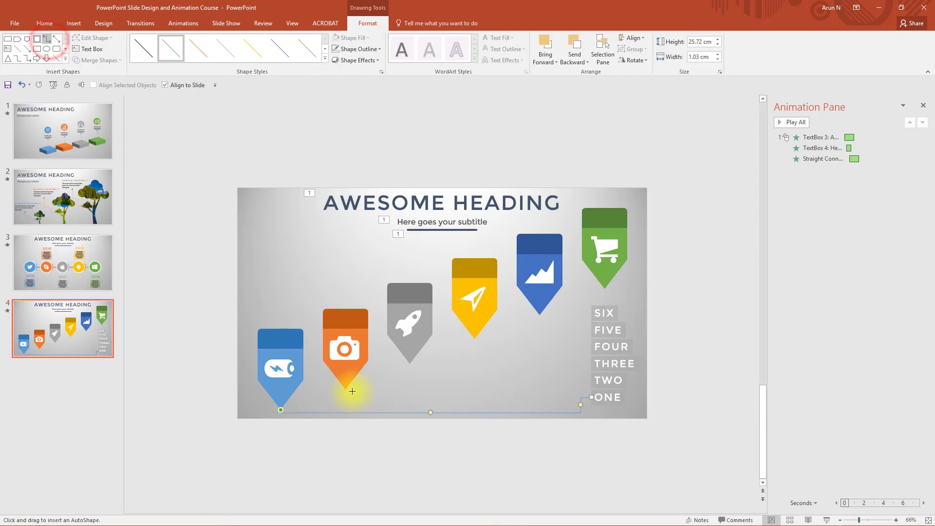
pyautogui.moveTo(345, 387); pyautogui.dragTo(591, 380)
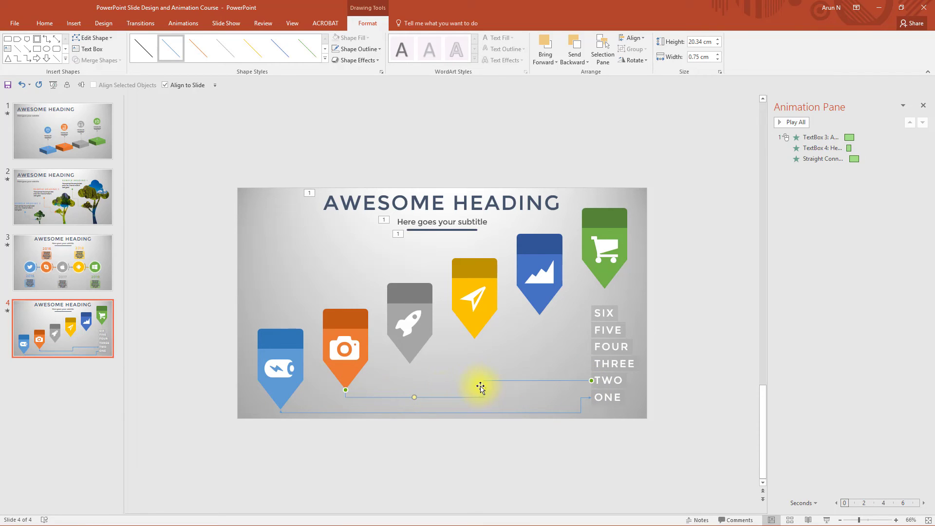
pyautogui.moveTo(483, 389); pyautogui.dragTo(566, 388)
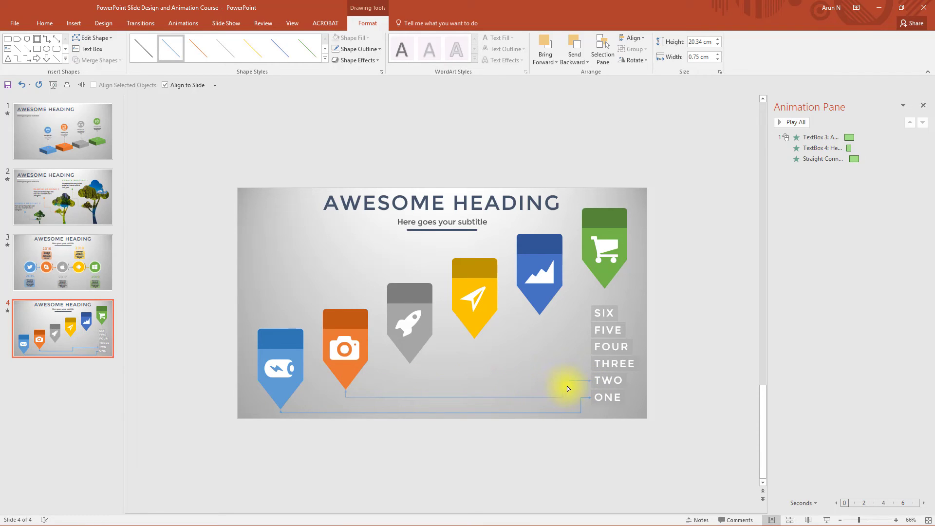
# Connect the rocket, yellow, chart and cart tags to THREE, FOUR, FIVE and SIX.
pyautogui.moveTo(410, 365); pyautogui.dragTo(590, 364)
pyautogui.click(45, 37)
pyautogui.moveTo(474, 339); pyautogui.dragTo(590, 347)
pyautogui.click(45, 37)
pyautogui.moveTo(538, 315); pyautogui.dragTo(591, 330)
pyautogui.click(45, 38)
pyautogui.moveTo(604, 289); pyautogui.dragTo(592, 313)
# Select all six connectors and set their line width to 2.5 pt.
pyautogui.keyDown('shift'); pyautogui.click(558, 329); pyautogui.keyUp('shift')
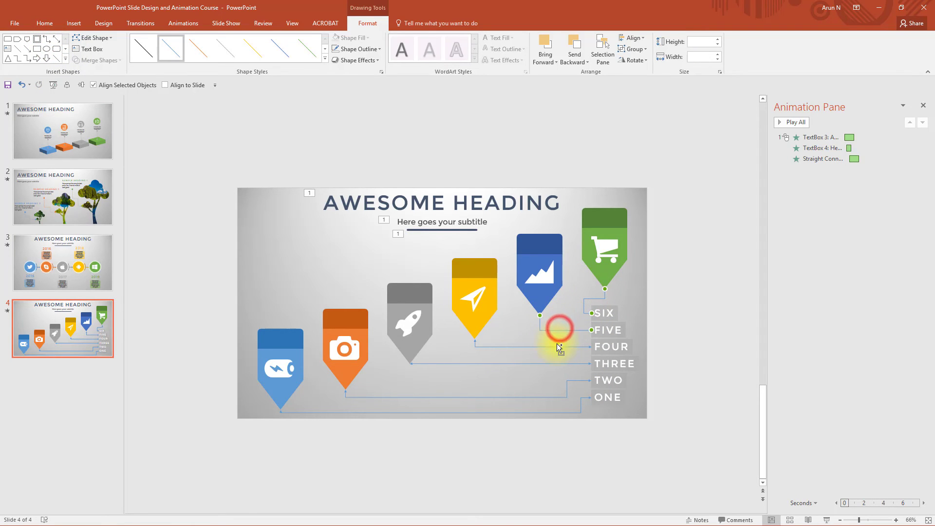
pyautogui.keyDown('shift'); pyautogui.click(556, 346); pyautogui.keyUp('shift')
pyautogui.keyDown('shift'); pyautogui.click(549, 364); pyautogui.keyUp('shift')
pyautogui.keyDown('shift'); pyautogui.click(555, 397); pyautogui.keyUp('shift')
pyautogui.keyDown('shift'); pyautogui.click(559, 412); pyautogui.keyUp('shift')
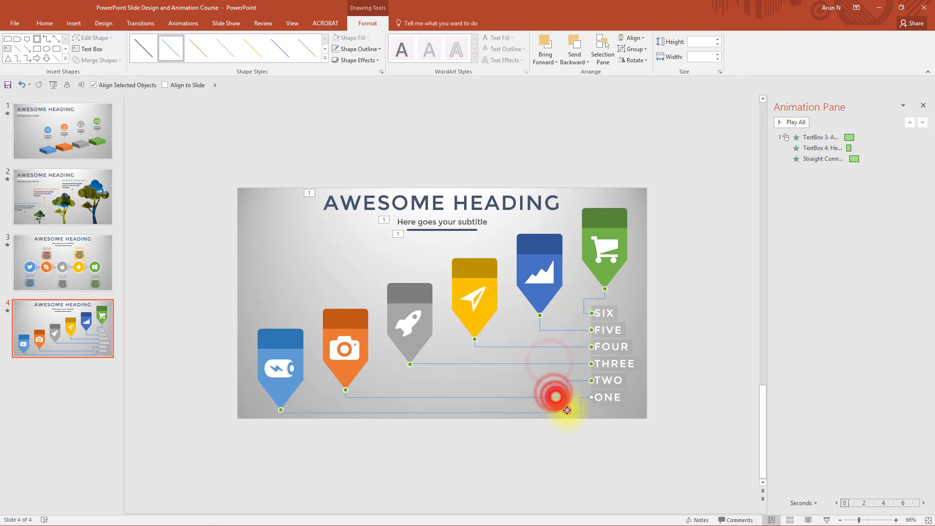
pyautogui.click(381, 71)
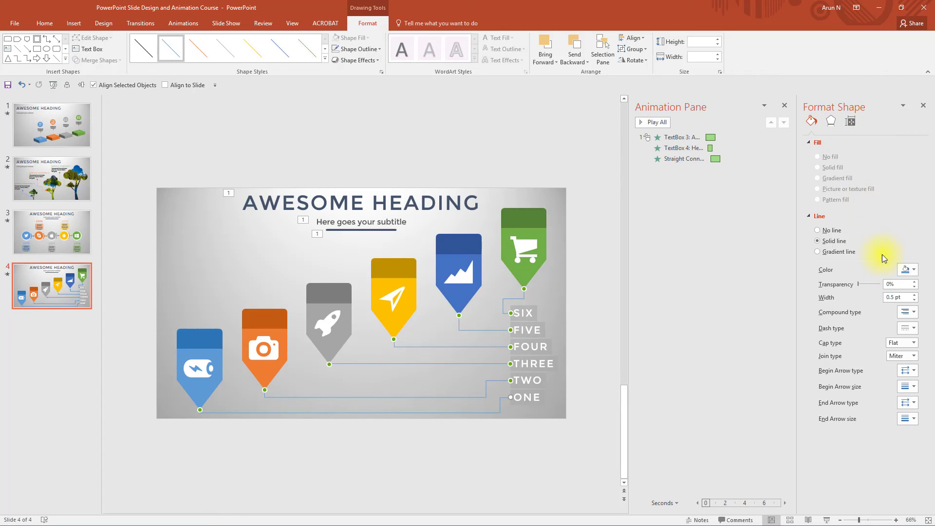
pyautogui.click(913, 294)
pyautogui.click(914, 294)
pyautogui.click(914, 294)
pyautogui.click(914, 294)
pyautogui.click(914, 294)
pyautogui.click(913, 294)
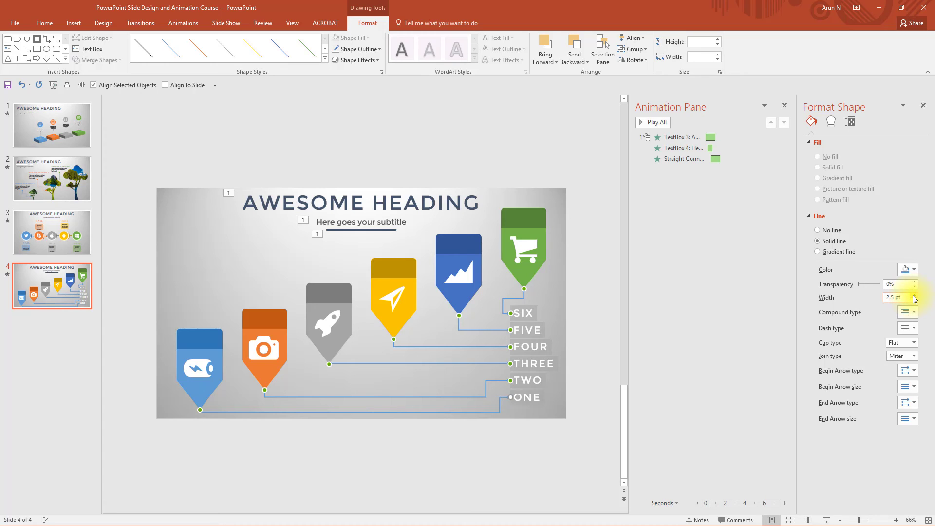
# Make the connectors Round Dot lines with round caps and oval begin and end markers.
pyautogui.click(908, 328)
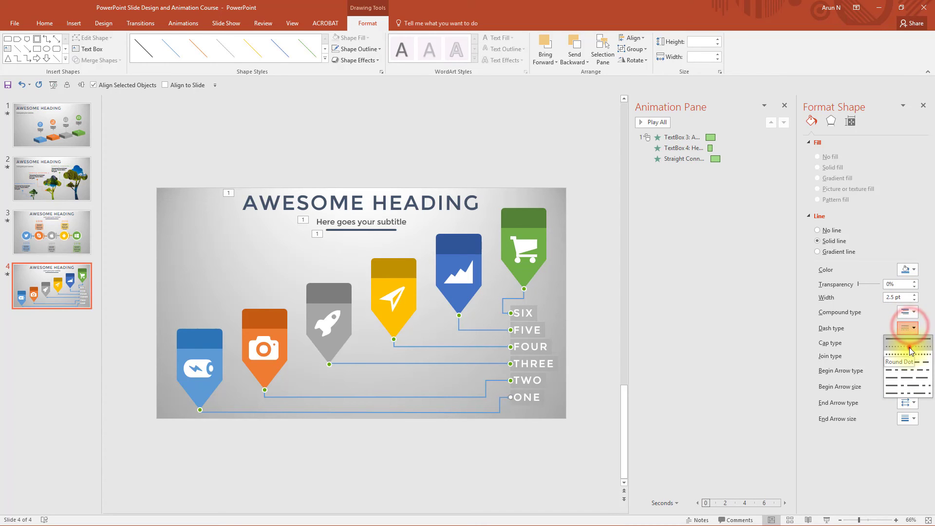
pyautogui.click(909, 347)
pyautogui.click(909, 346)
pyautogui.click(909, 362)
pyautogui.click(911, 372)
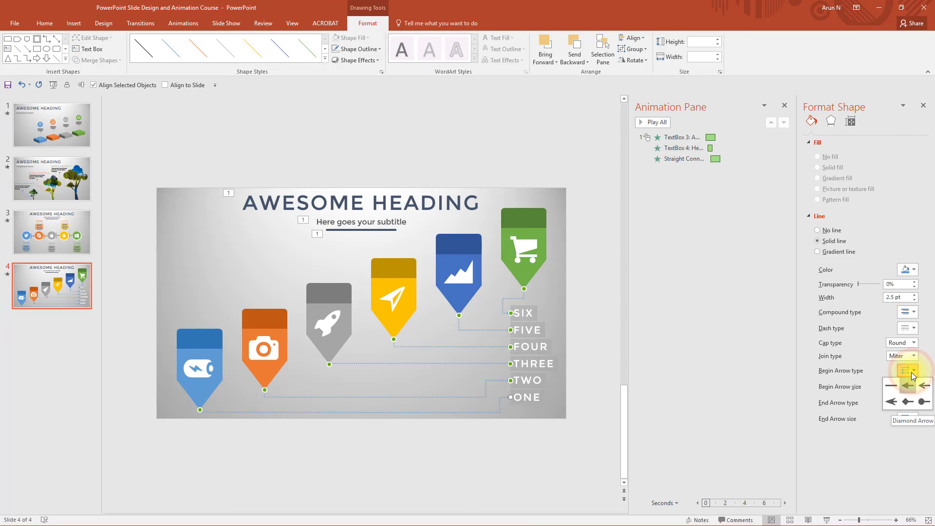
pyautogui.click(925, 401)
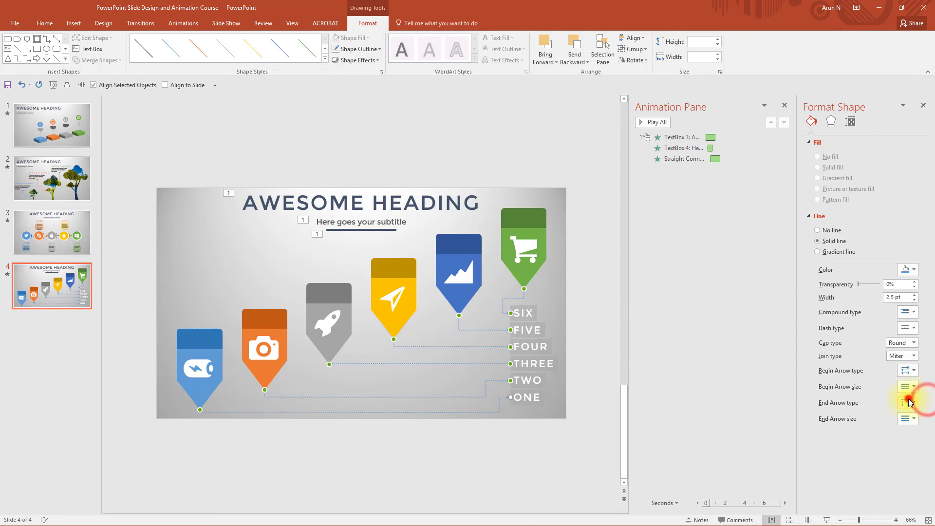
pyautogui.click(909, 402)
pyautogui.click(920, 429)
pyautogui.press('Escape')
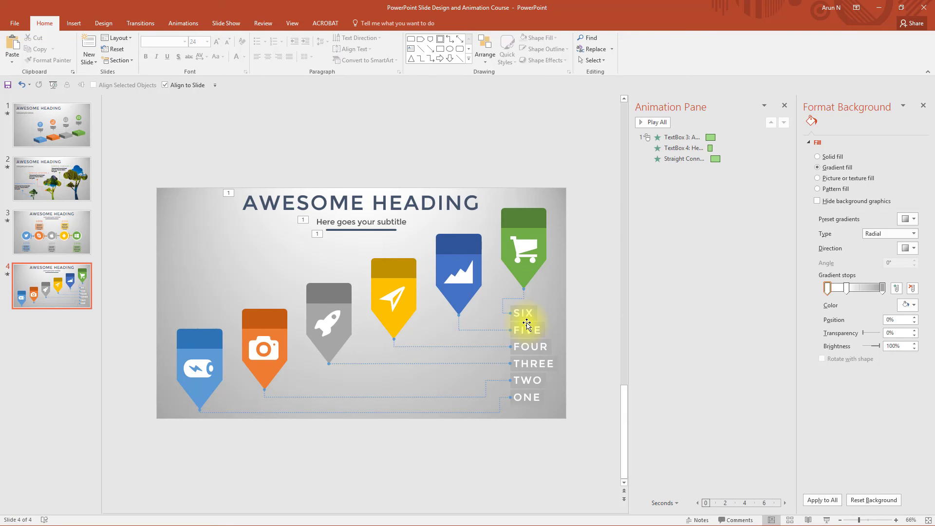
# Color the TWO connector orange, THREE grey and FOUR gold.
pyautogui.click(451, 396)
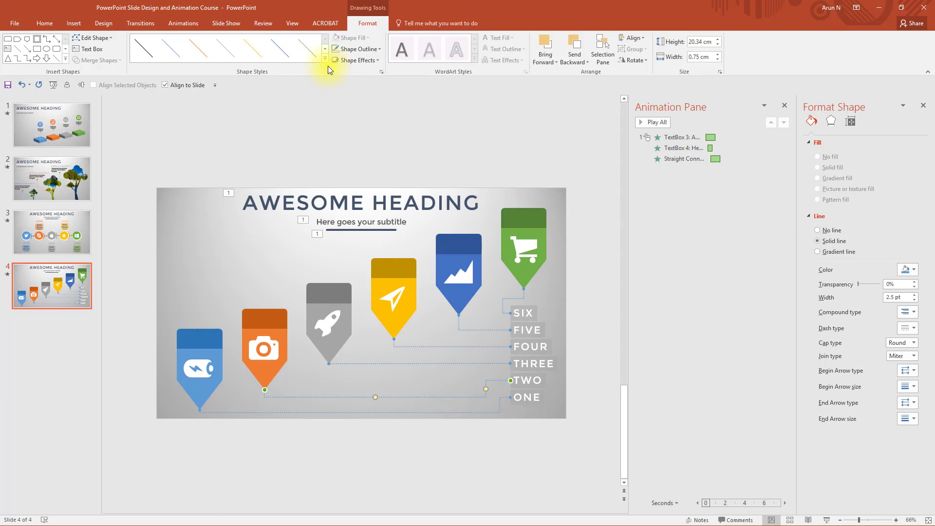
pyautogui.click(354, 48)
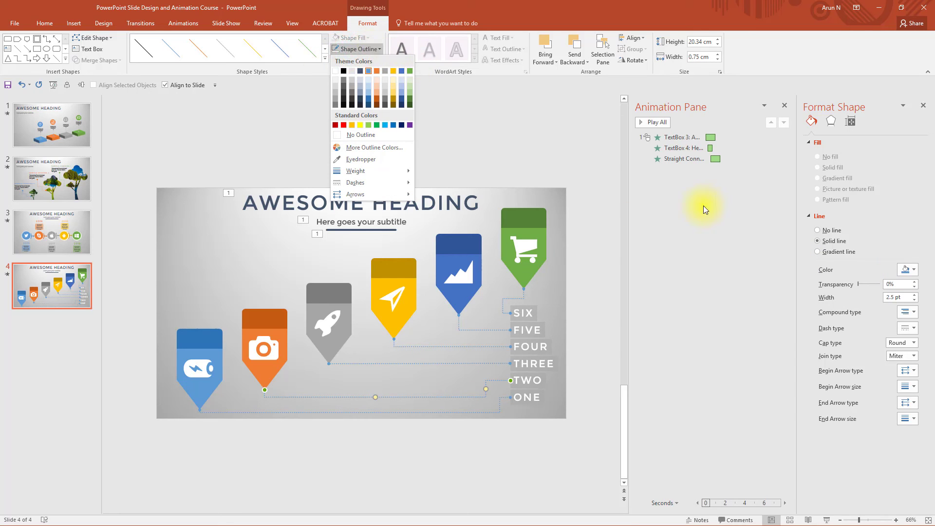
pyautogui.click(913, 271)
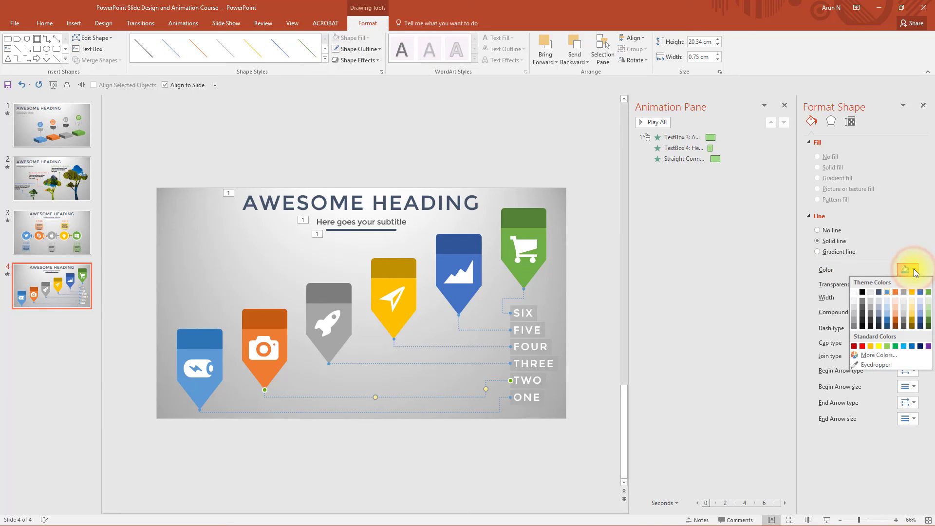
pyautogui.click(895, 291)
pyautogui.click(422, 363)
pyautogui.click(912, 270)
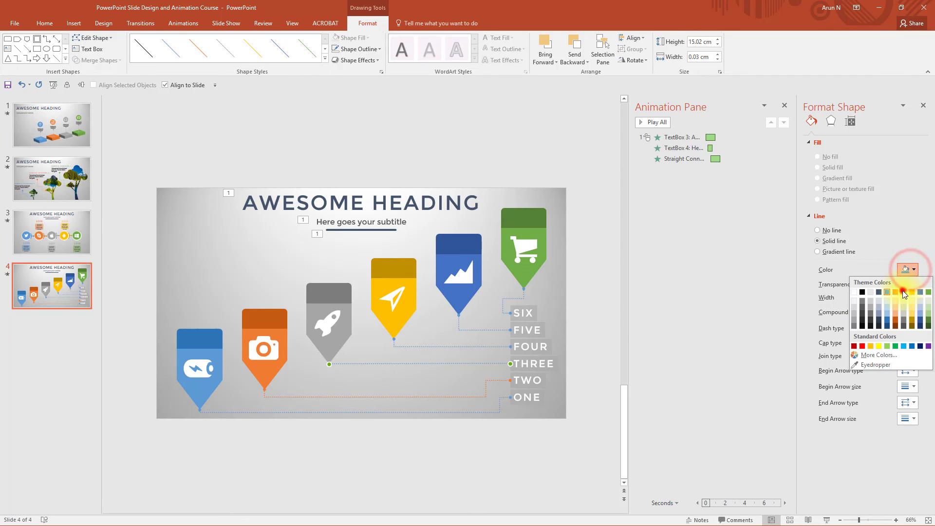
pyautogui.click(902, 290)
pyautogui.click(479, 349)
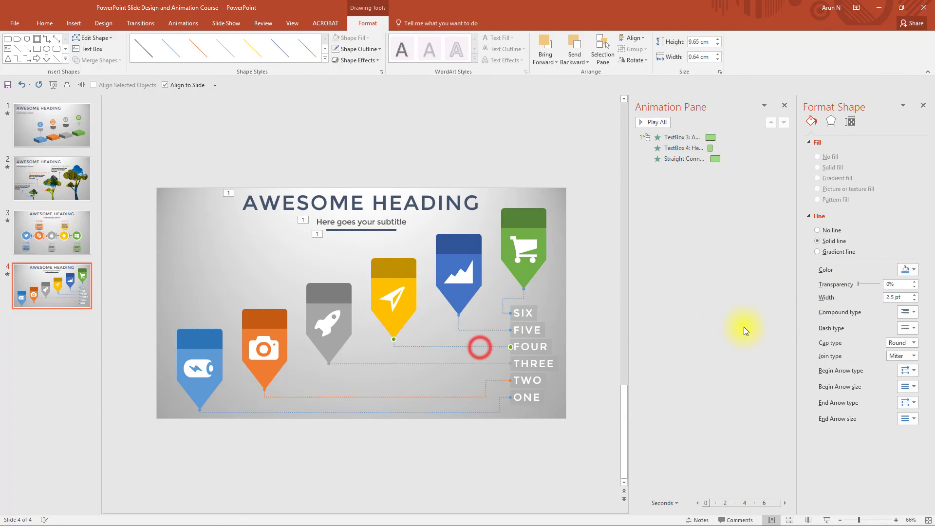
pyautogui.click(907, 270)
pyautogui.click(911, 292)
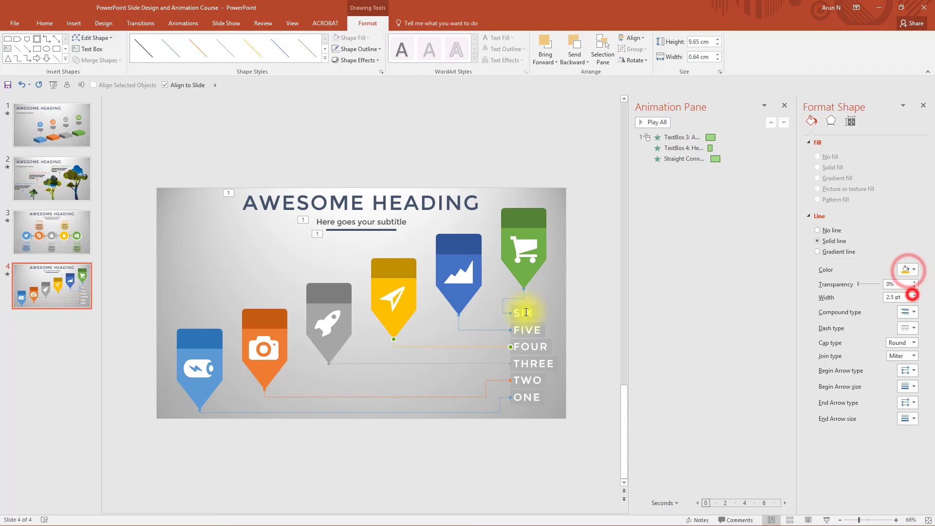
# Color the FIVE connector blue and the SIX connector green.
pyautogui.click(482, 329)
pyautogui.click(905, 270)
pyautogui.click(920, 291)
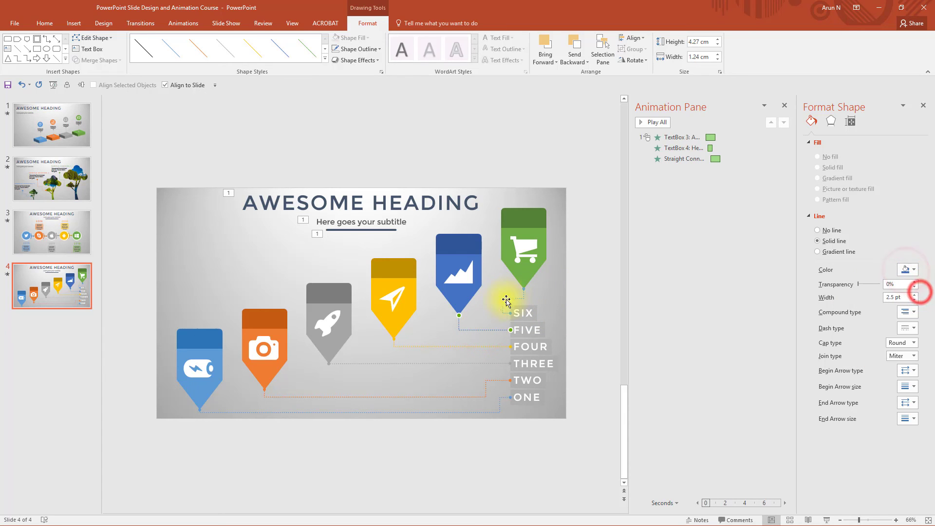
pyautogui.click(507, 297)
pyautogui.click(913, 272)
pyautogui.click(928, 292)
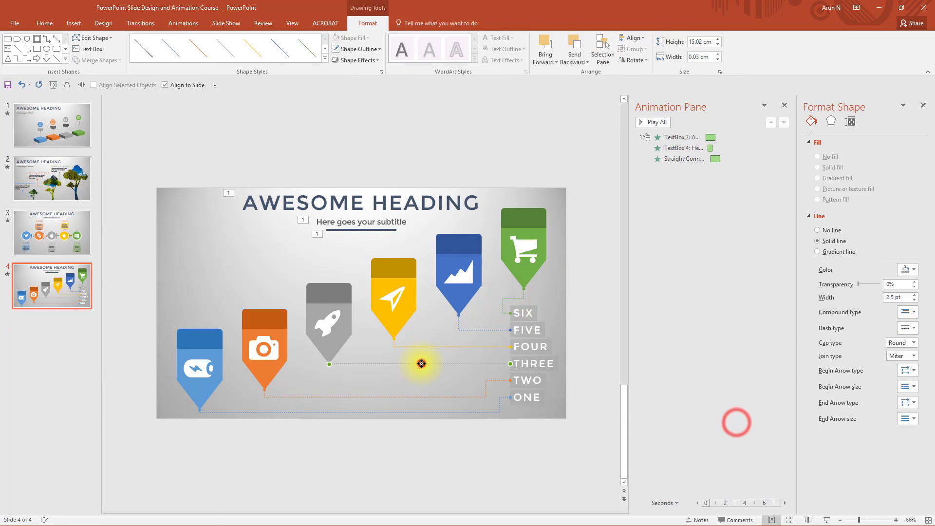
# Reattach the THREE connector to the rocket tag tip and nudge the TWO connector's run upward.
pyautogui.click(419, 362)
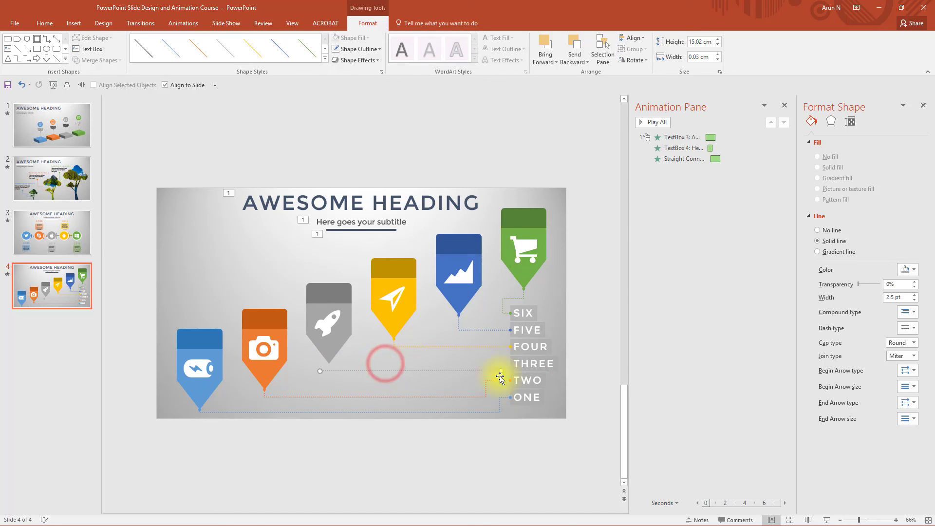
pyautogui.click(500, 370)
pyautogui.moveTo(416, 366); pyautogui.dragTo(320, 370)
pyautogui.click(468, 397)
pyautogui.moveTo(374, 397); pyautogui.dragTo(373, 395)
pyautogui.click(680, 388)
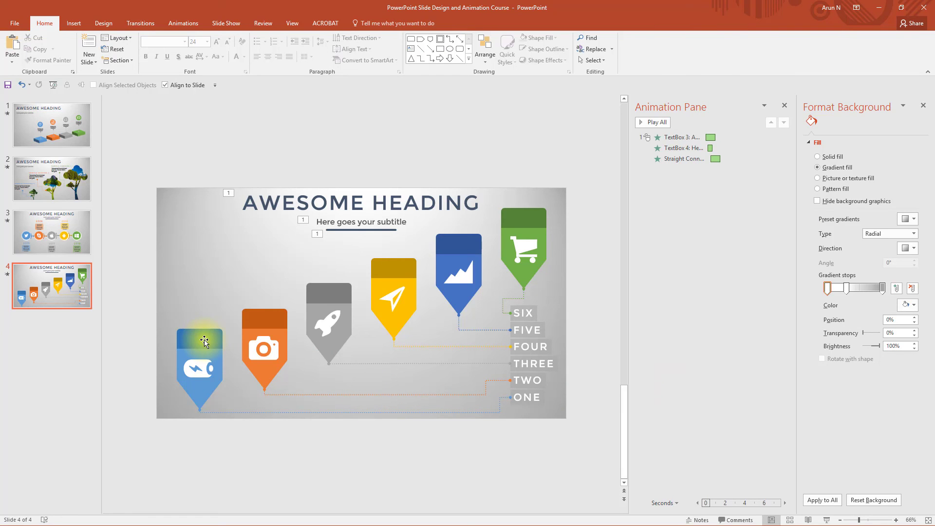
# Type ONE through SIX into the headers of the six banner tags.
pyautogui.click(204, 342)
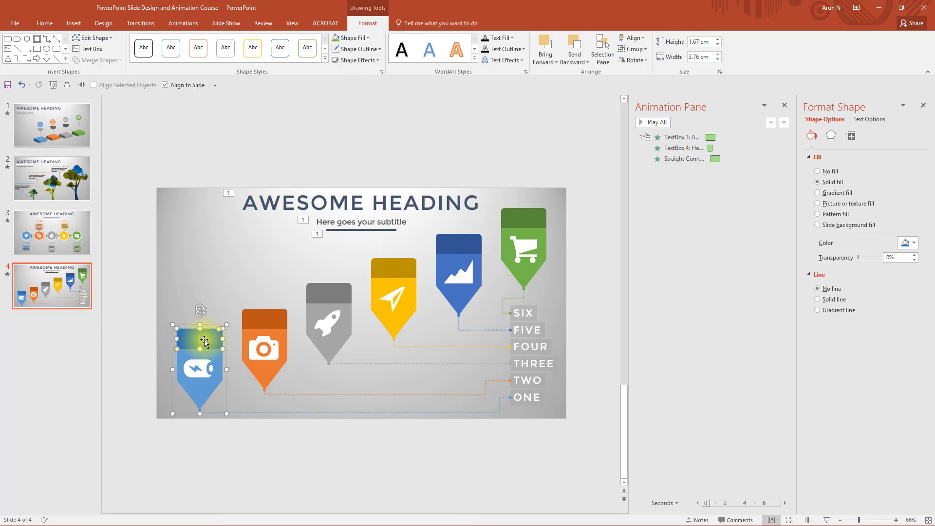
pyautogui.click(265, 319)
pyautogui.click(333, 302)
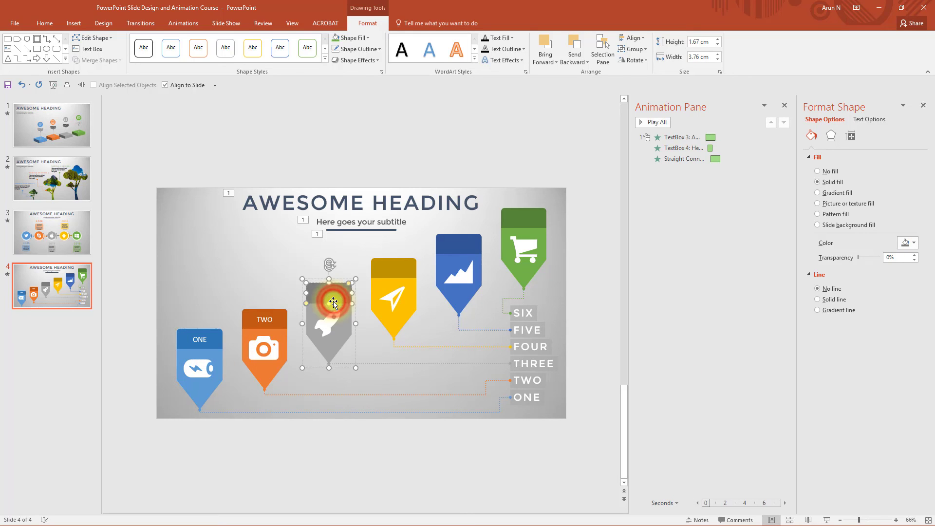
pyautogui.write('THREE')
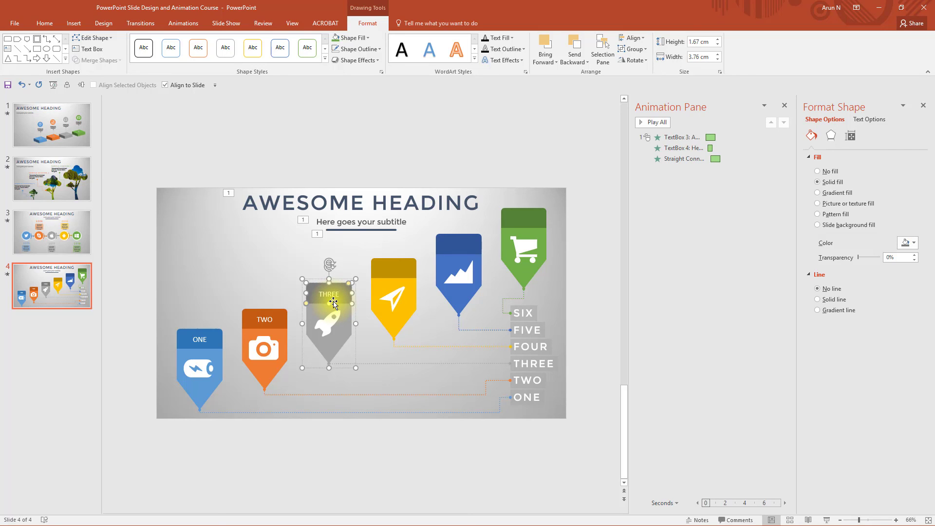
pyautogui.click(393, 269)
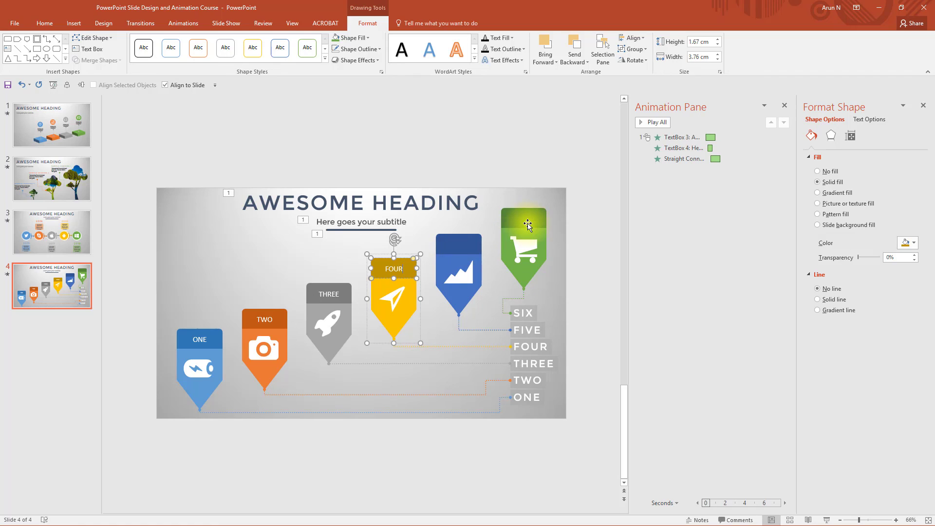
pyautogui.click(456, 245)
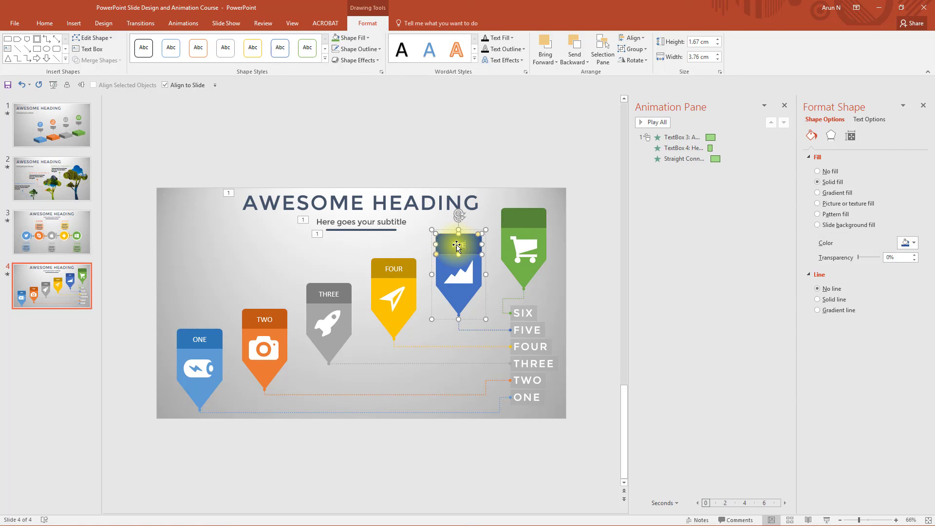
pyautogui.click(534, 222)
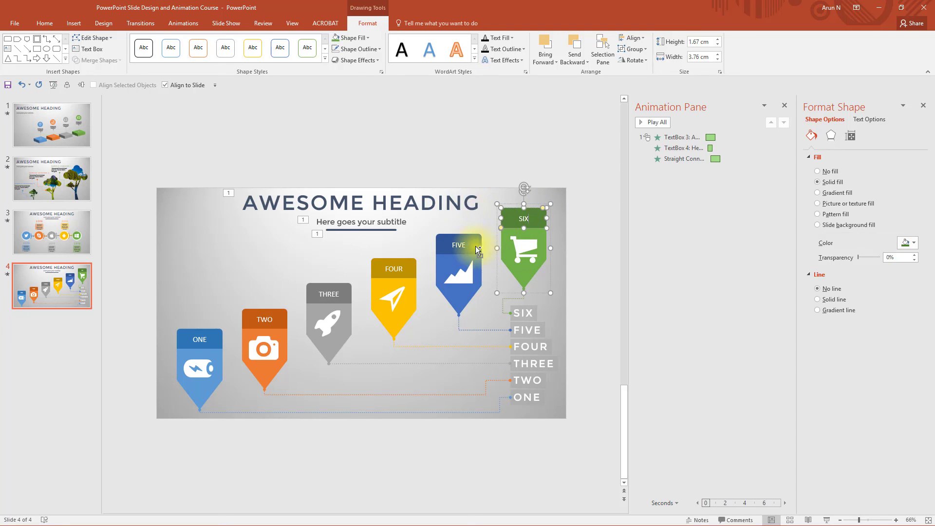
pyautogui.keyDown('shift'); pyautogui.click(475, 246); pyautogui.keyUp('shift')
# Select all six tags and set their header labels in Montserrat.
pyautogui.keyDown('shift'); pyautogui.click(412, 268); pyautogui.keyUp('shift')
pyautogui.keyDown('shift'); pyautogui.click(319, 287); pyautogui.keyUp('shift')
pyautogui.keyDown('shift'); pyautogui.click(273, 319); pyautogui.keyUp('shift')
pyautogui.keyDown('shift'); pyautogui.click(190, 340); pyautogui.keyUp('shift')
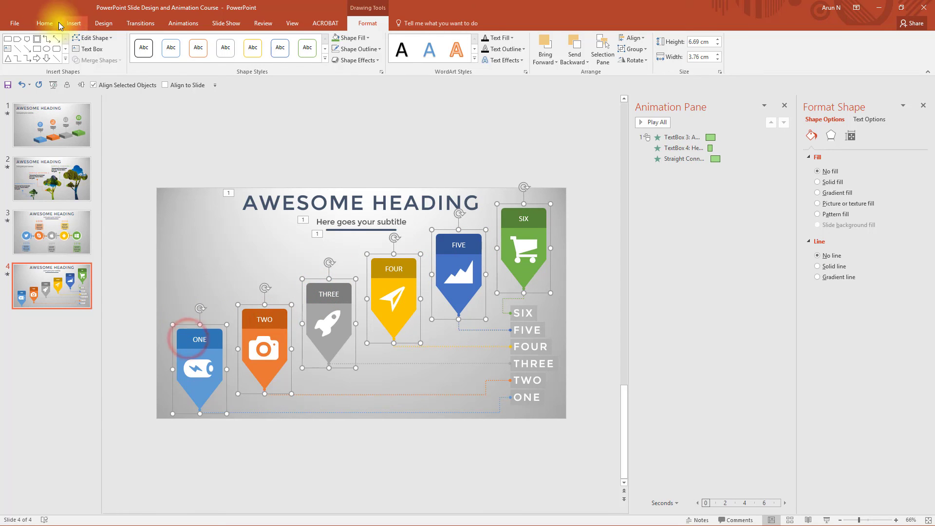
pyautogui.click(44, 23)
pyautogui.click(185, 41)
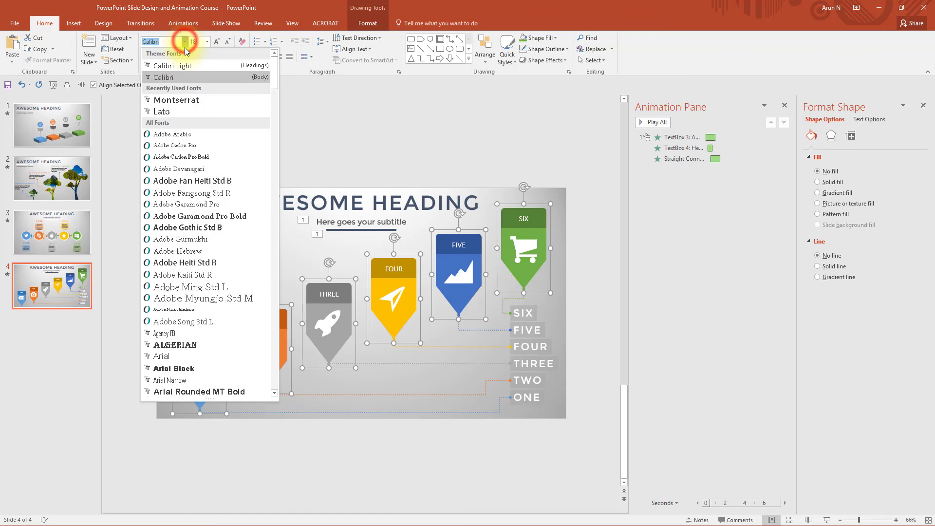
pyautogui.click(192, 99)
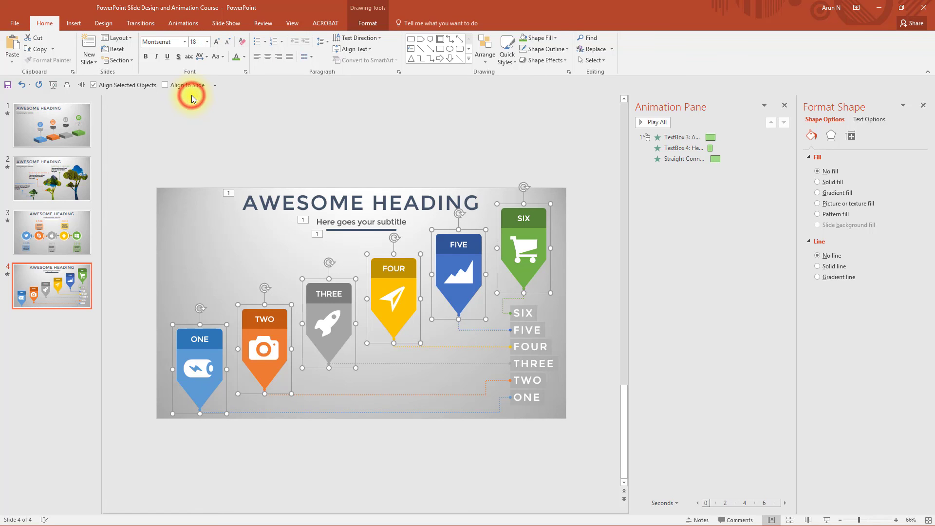
# Give the tag labels loose spacing and a larger size that keeps THREE on one line.
pyautogui.click(200, 57)
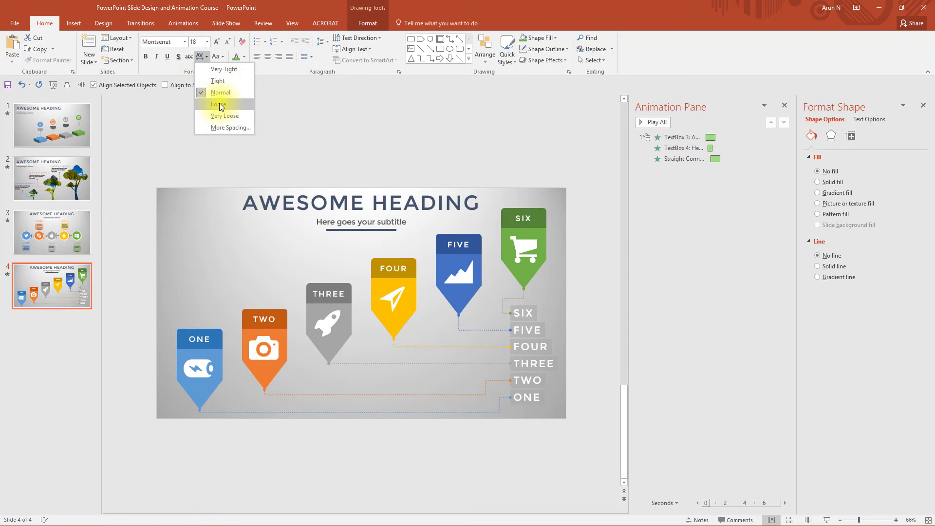
pyautogui.click(219, 103)
pyautogui.click(218, 42)
pyautogui.click(218, 42)
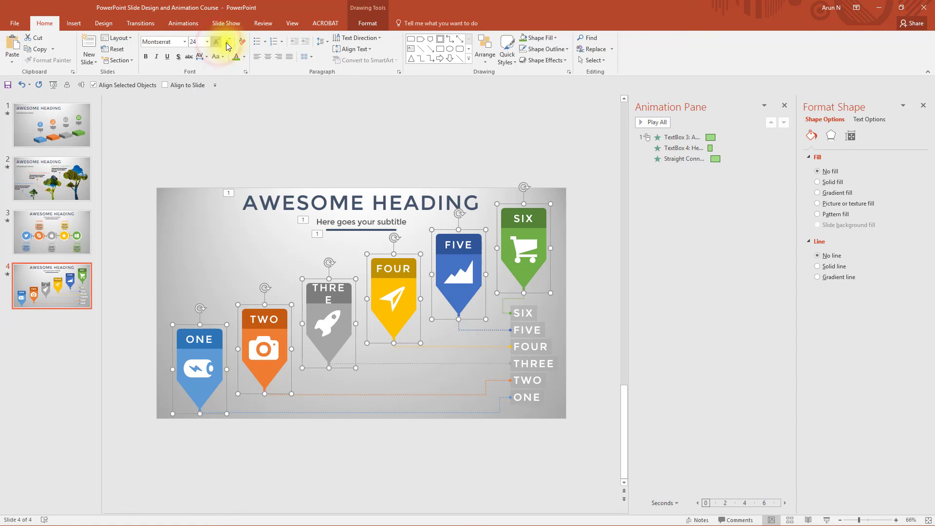
pyautogui.click(228, 42)
pyautogui.click(546, 161)
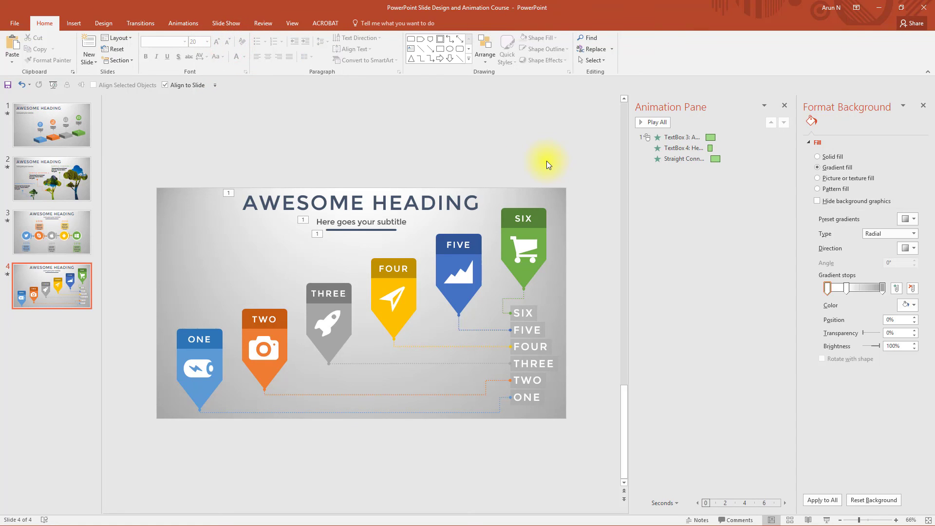